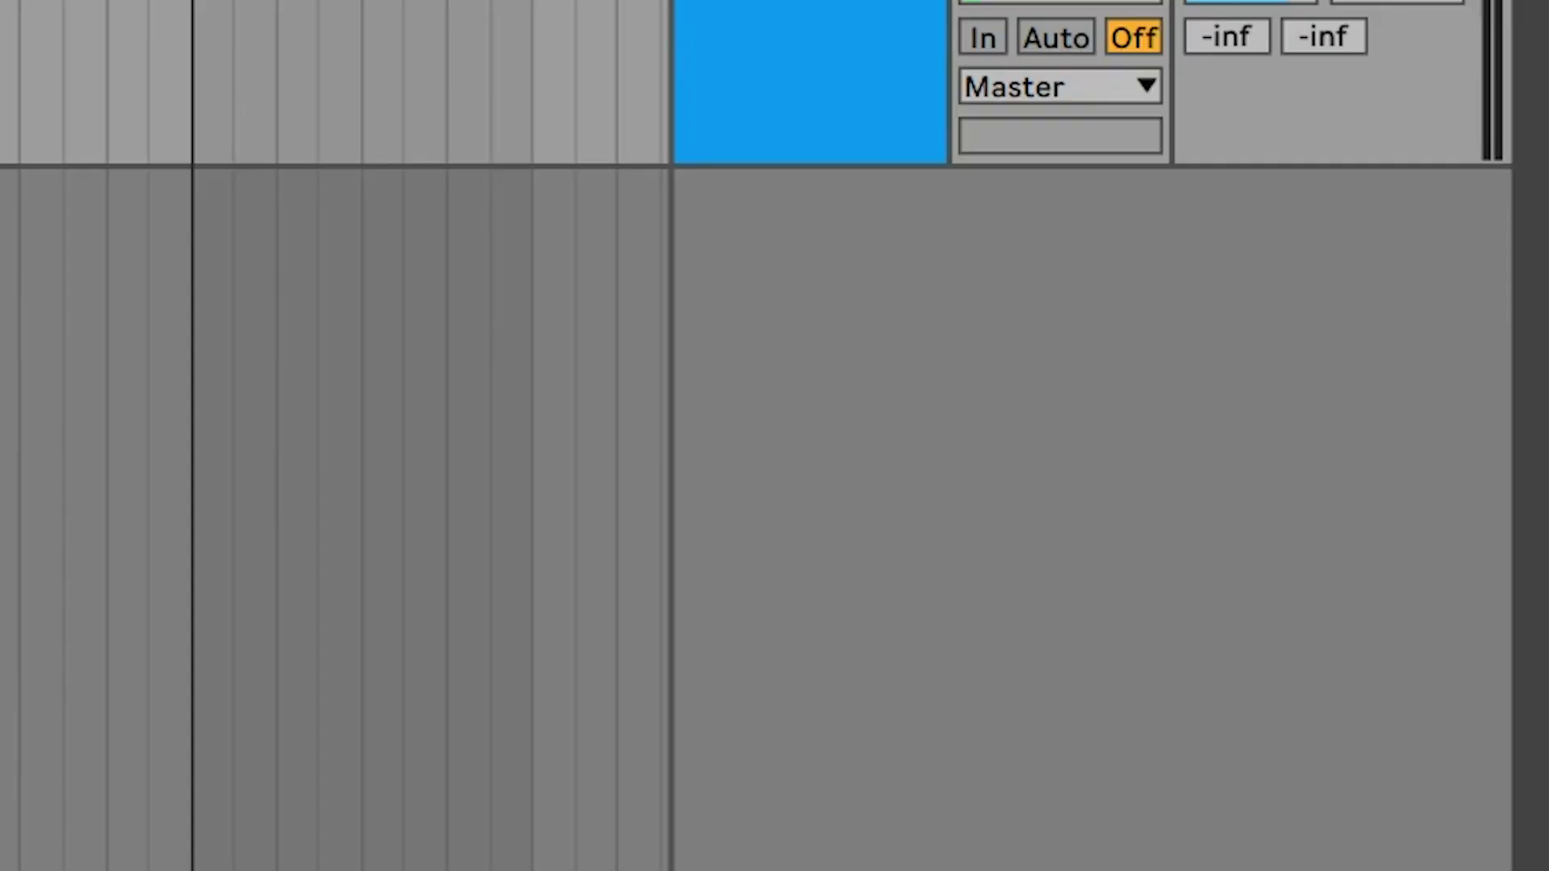
- Insert a MIDI track, drop an empty Drum Rack onto it, and load Simpler on pad C1
key("shift+super+t")
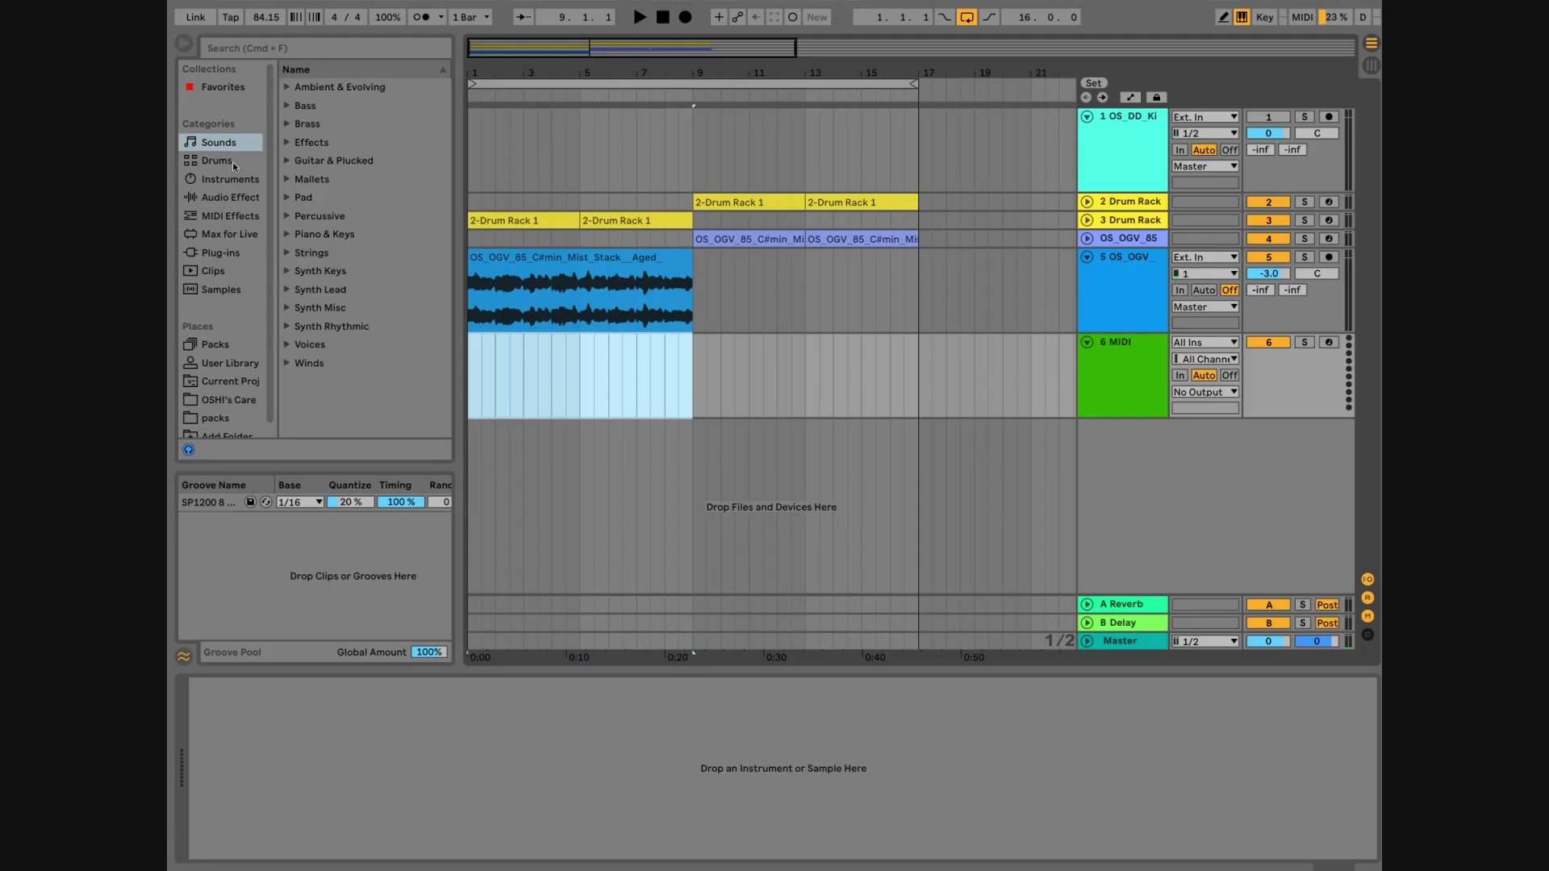
left_click(232, 162)
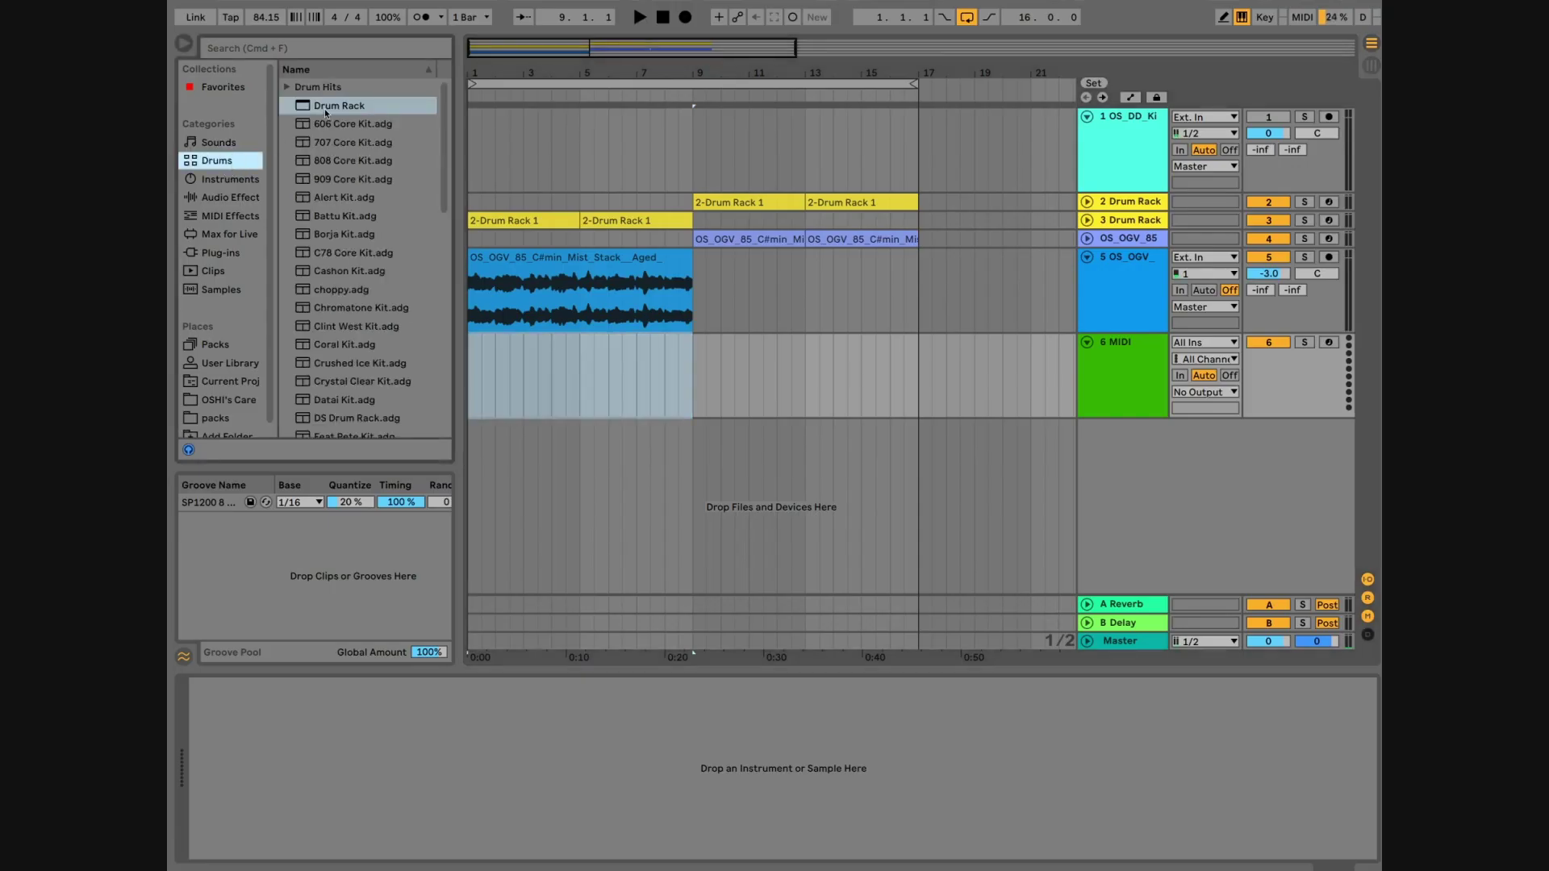
left_click_drag(326, 113, 486, 369)
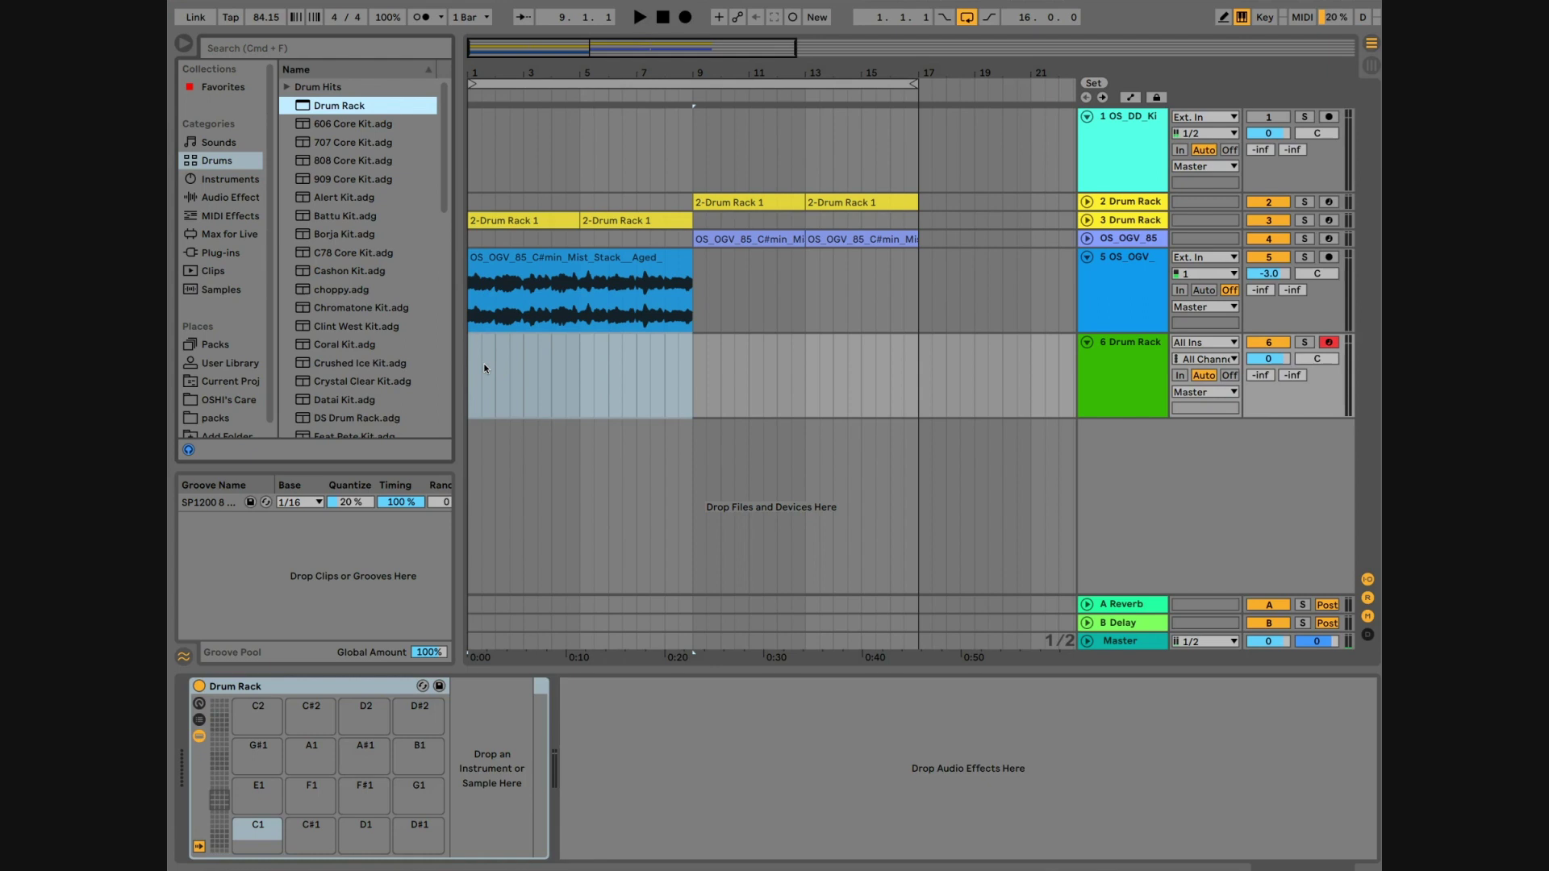
left_click(223, 182)
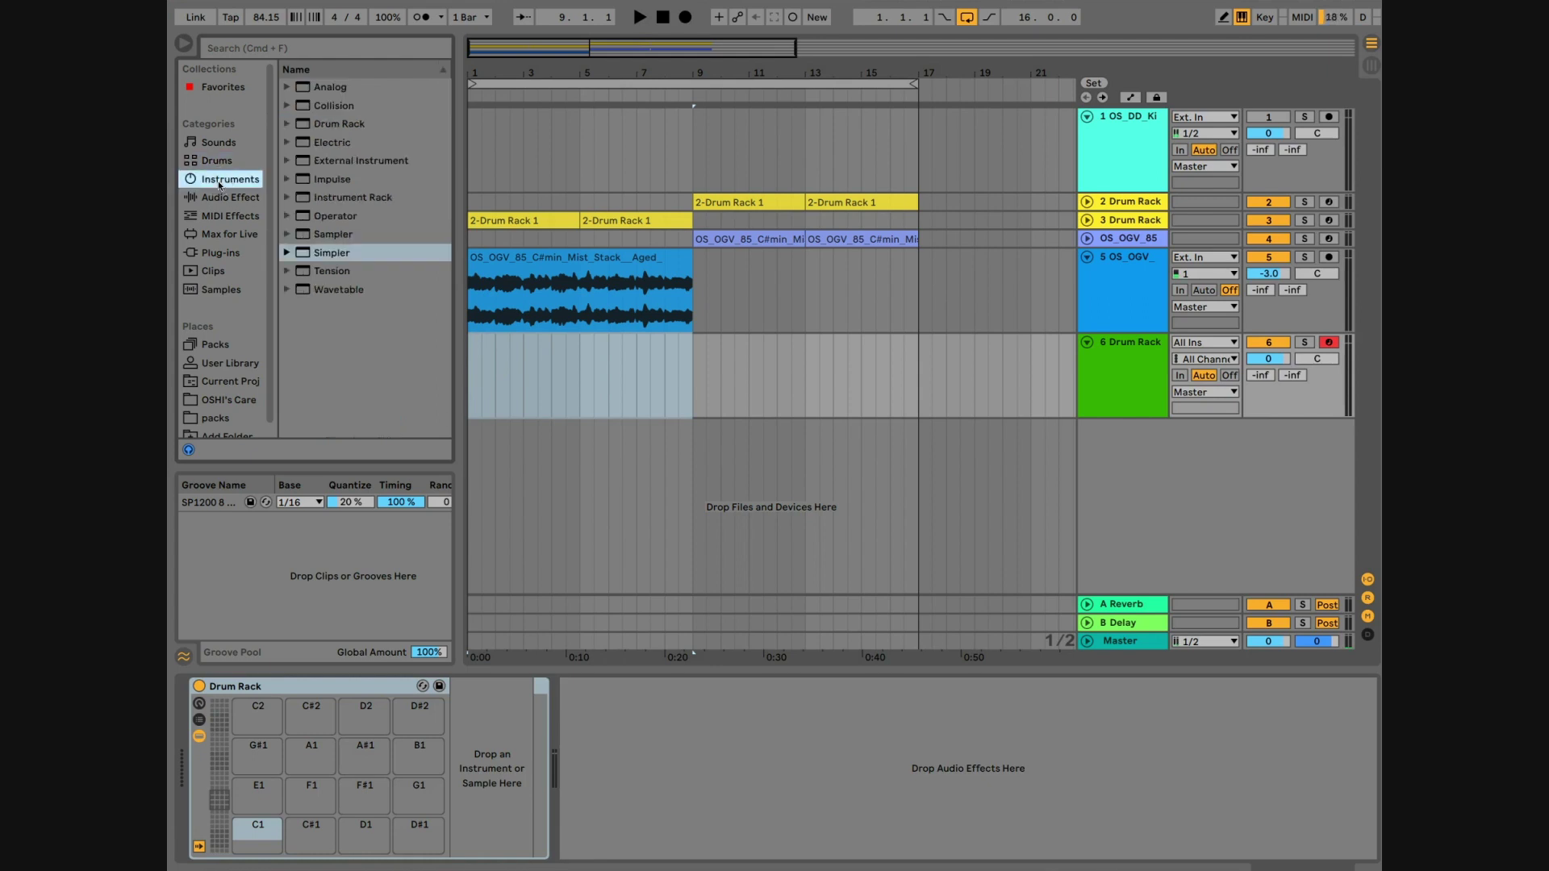
left_click_drag(309, 260, 255, 832)
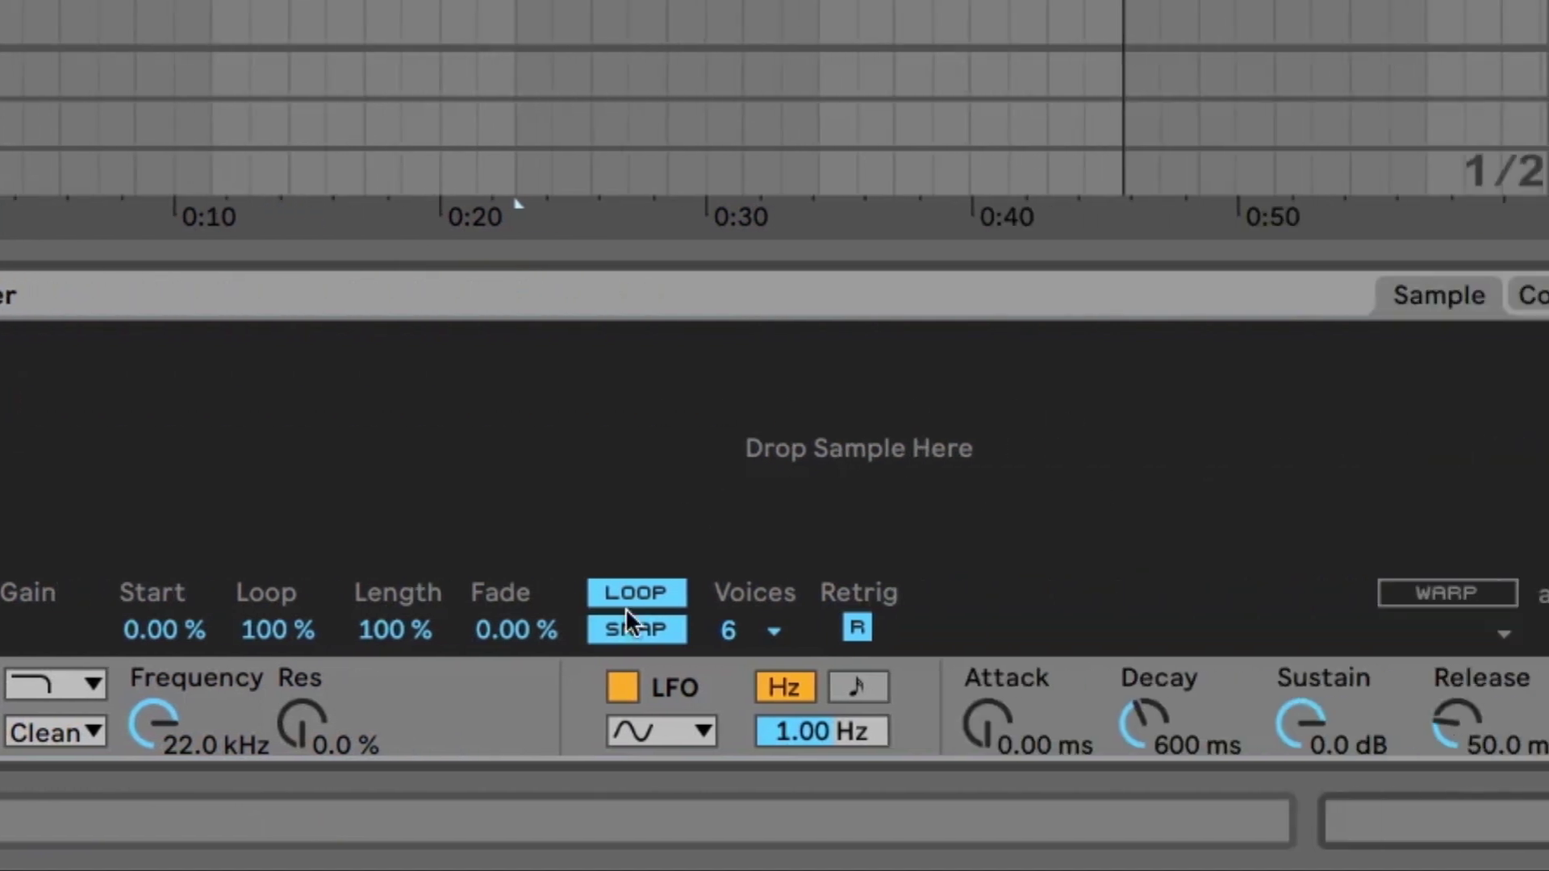
- Turn off Loop in the C1 Simpler and set its Voices to 1
left_click(619, 598)
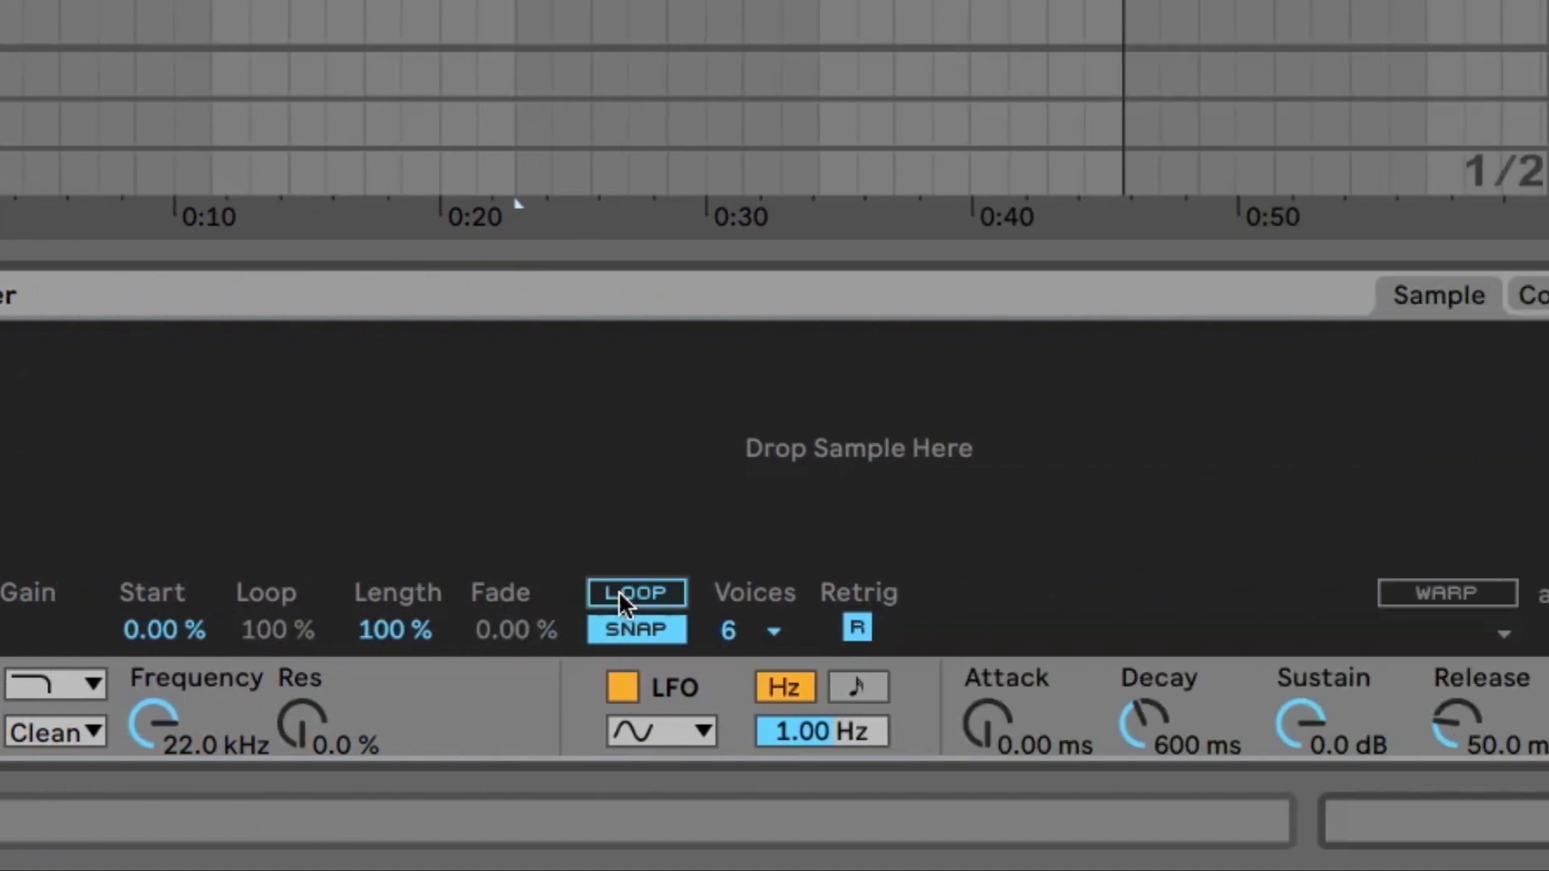
left_click(774, 631)
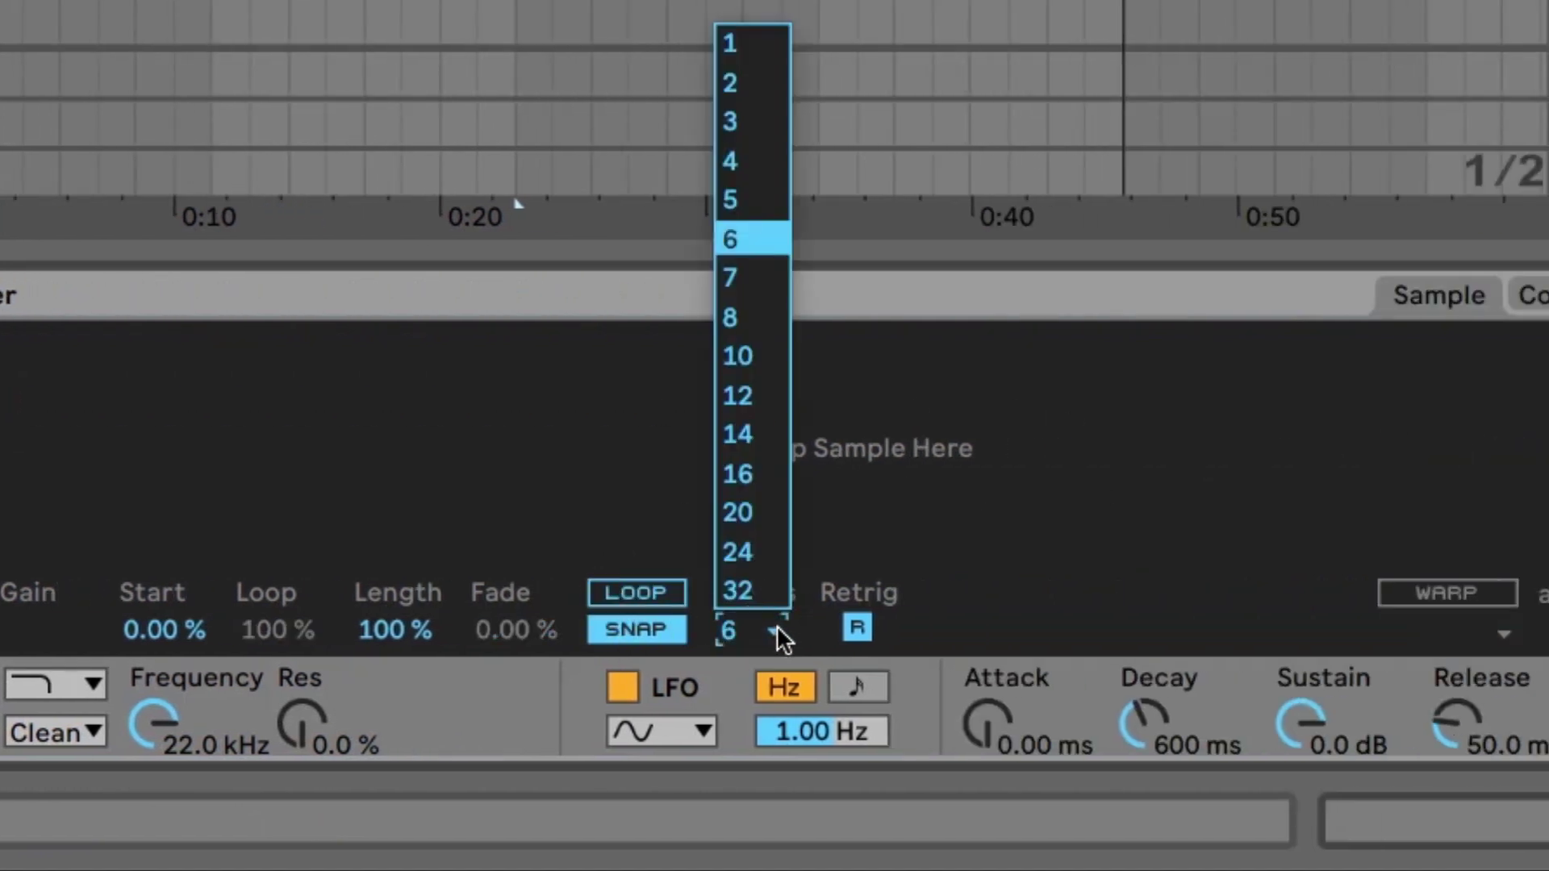
left_click(767, 44)
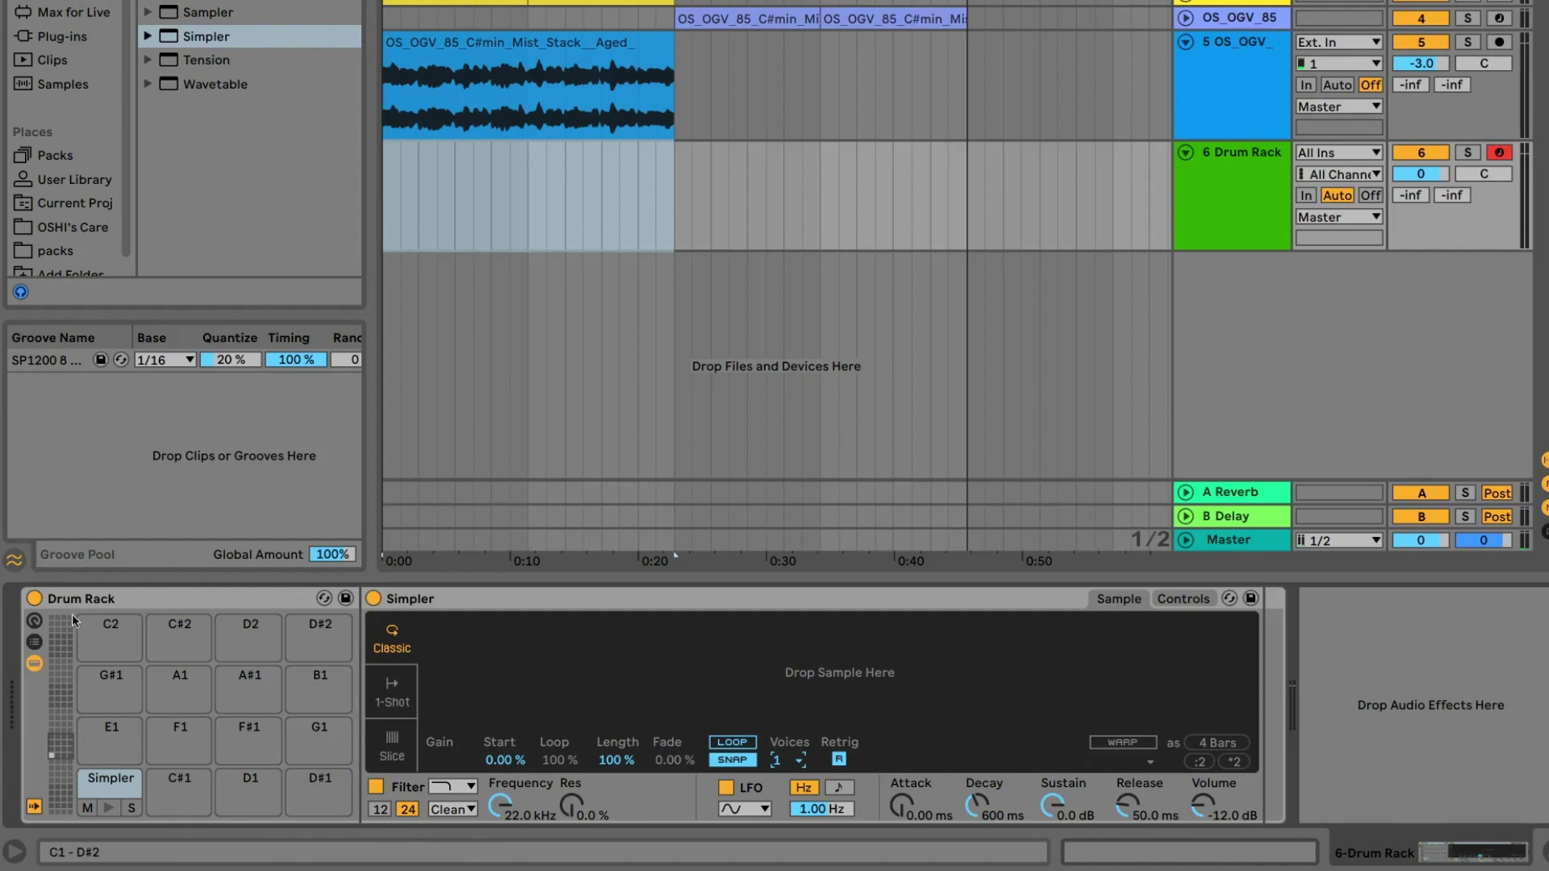
- Map the Simpler's Filter Frequency, Volume, Attack and Release to Drum Rack macros 1–4
left_click(34, 621)
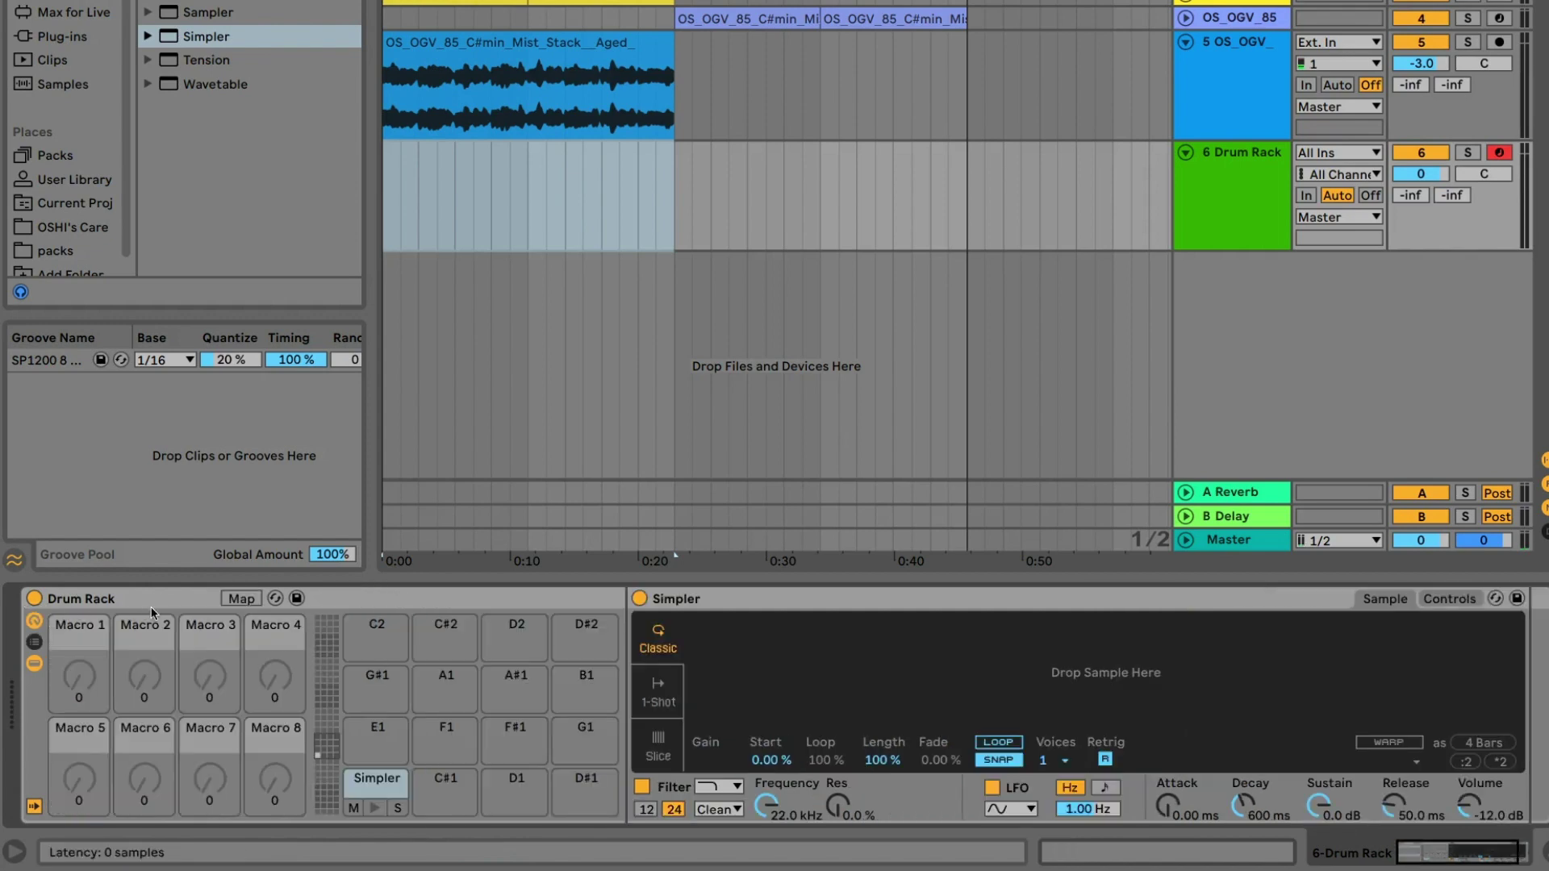
left_click(240, 599)
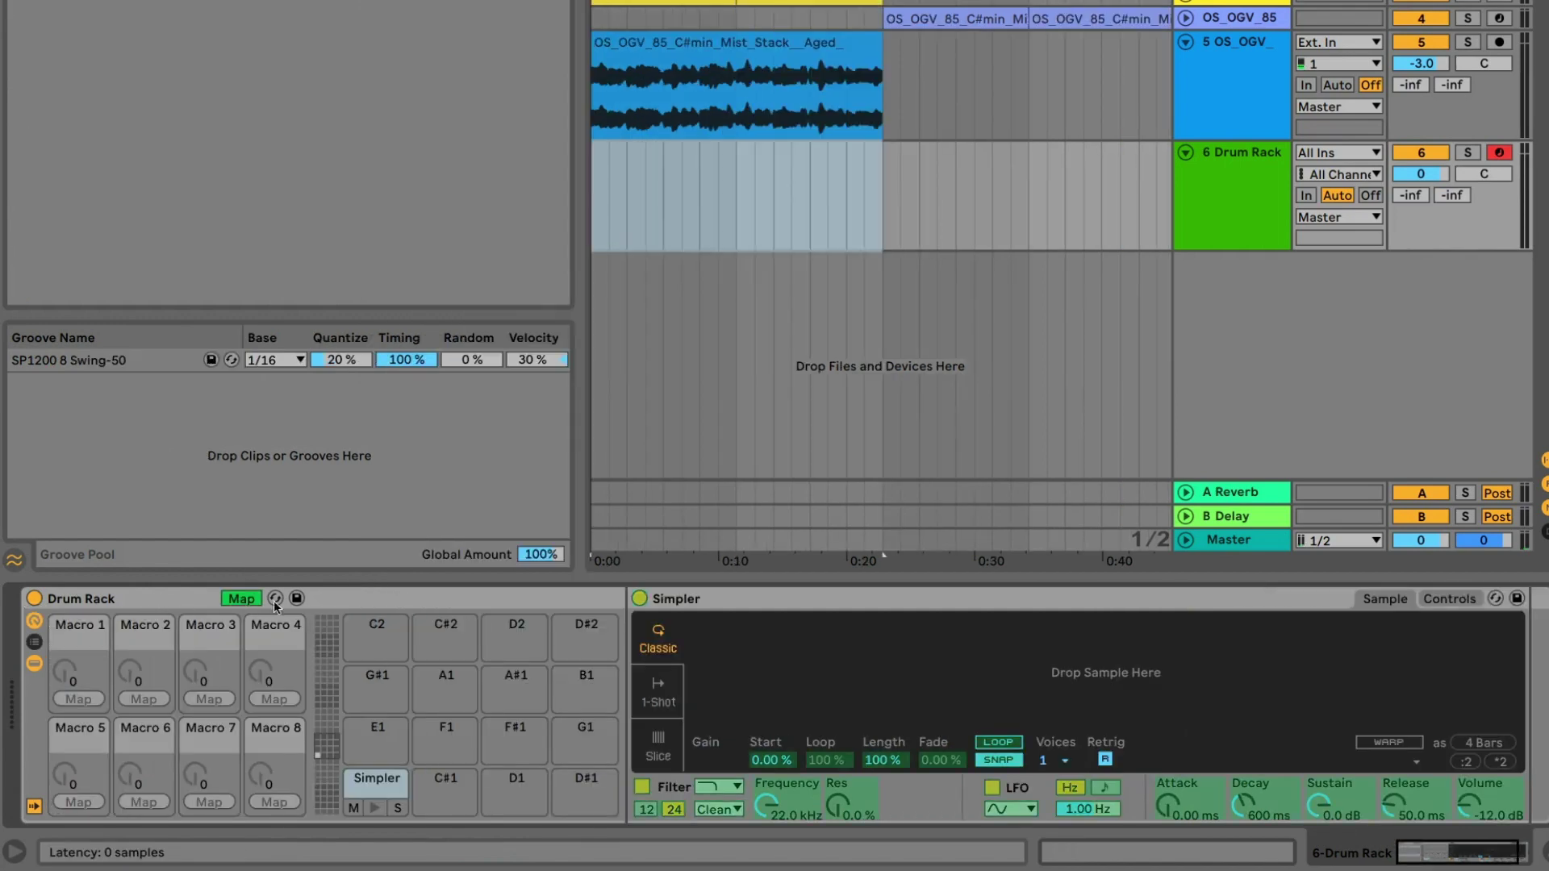
left_click(758, 803)
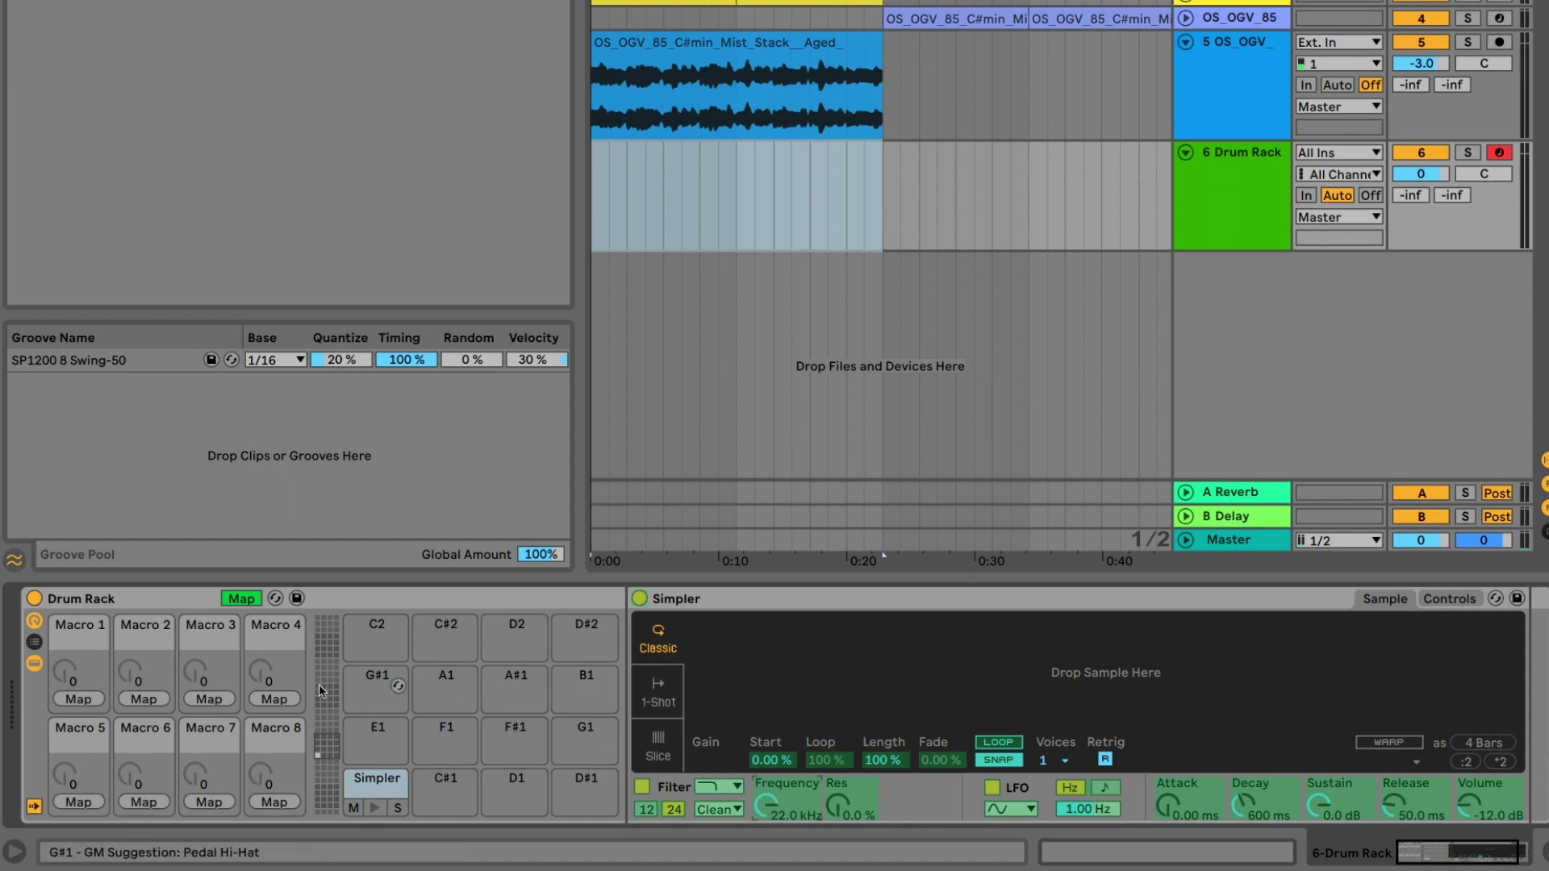
left_click(85, 698)
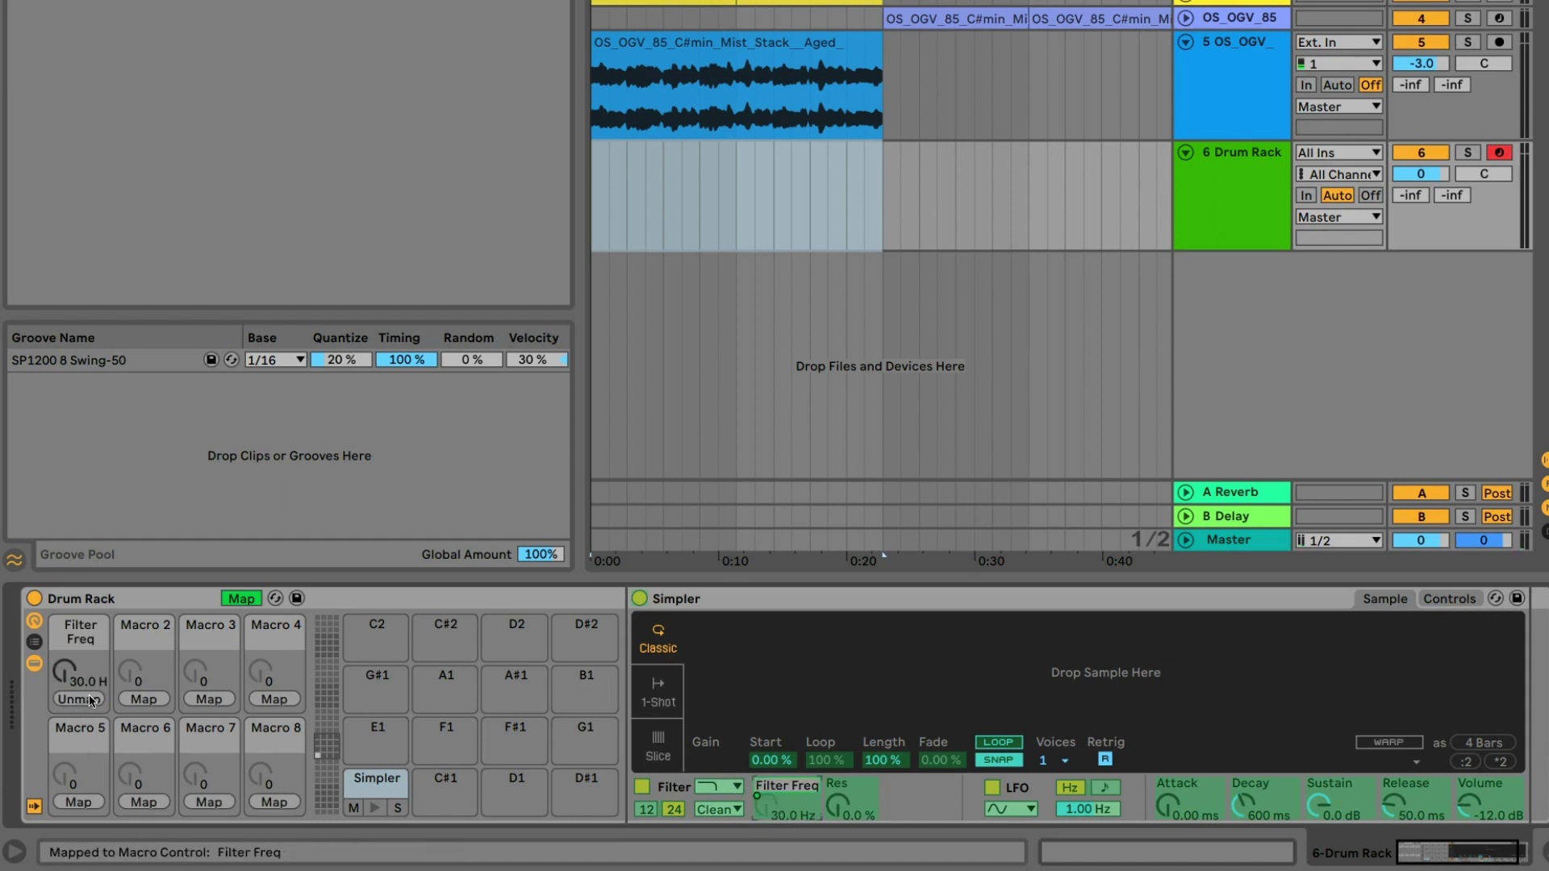
left_click(1458, 794)
left_click(158, 701)
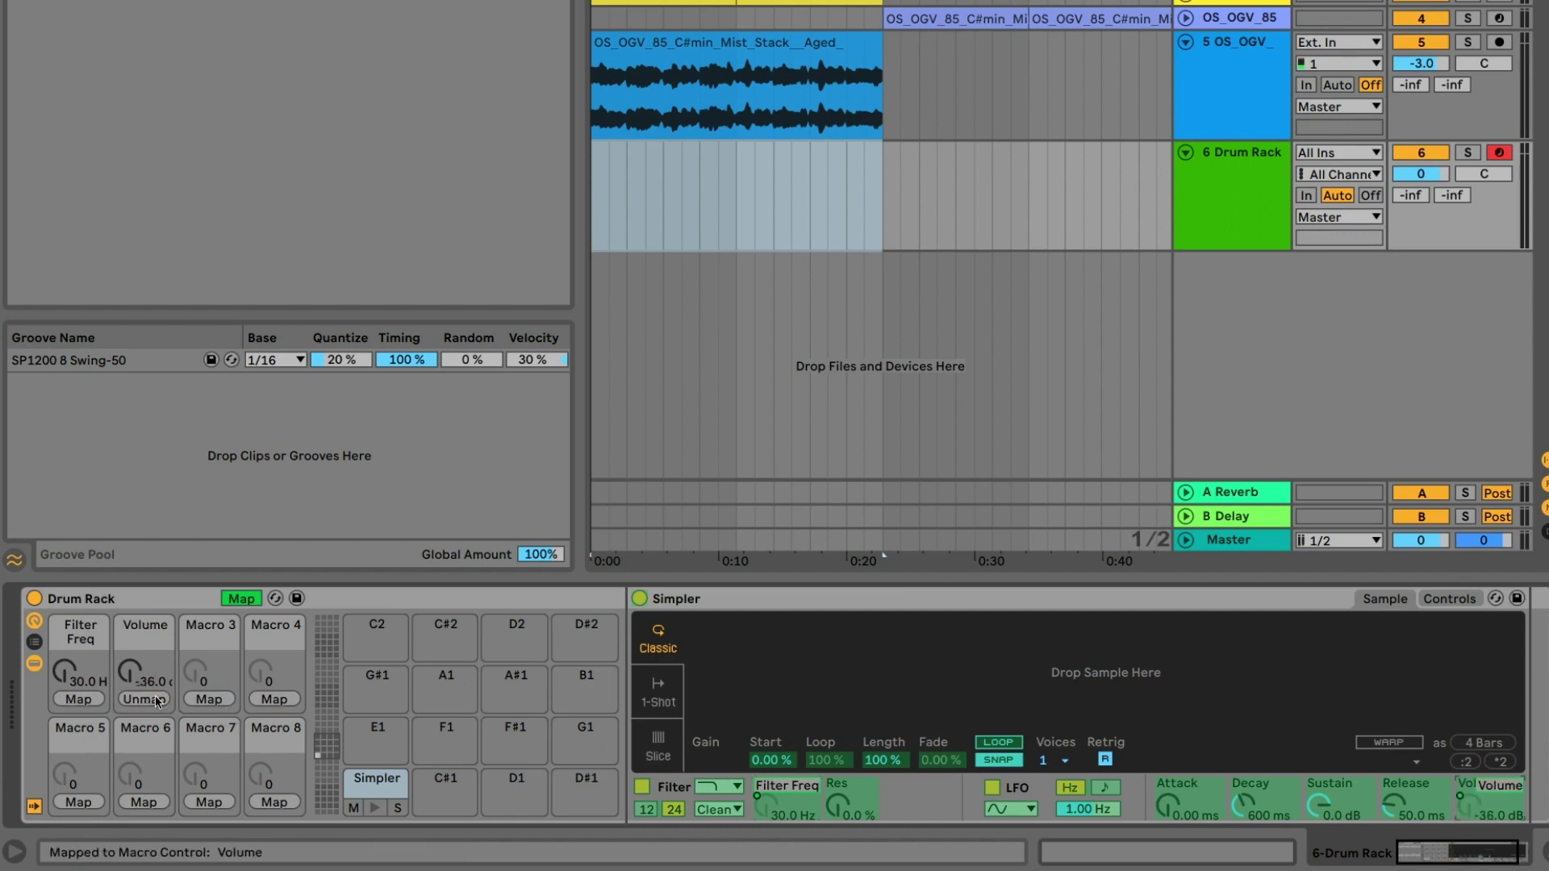
left_click(1164, 804)
left_click(203, 698)
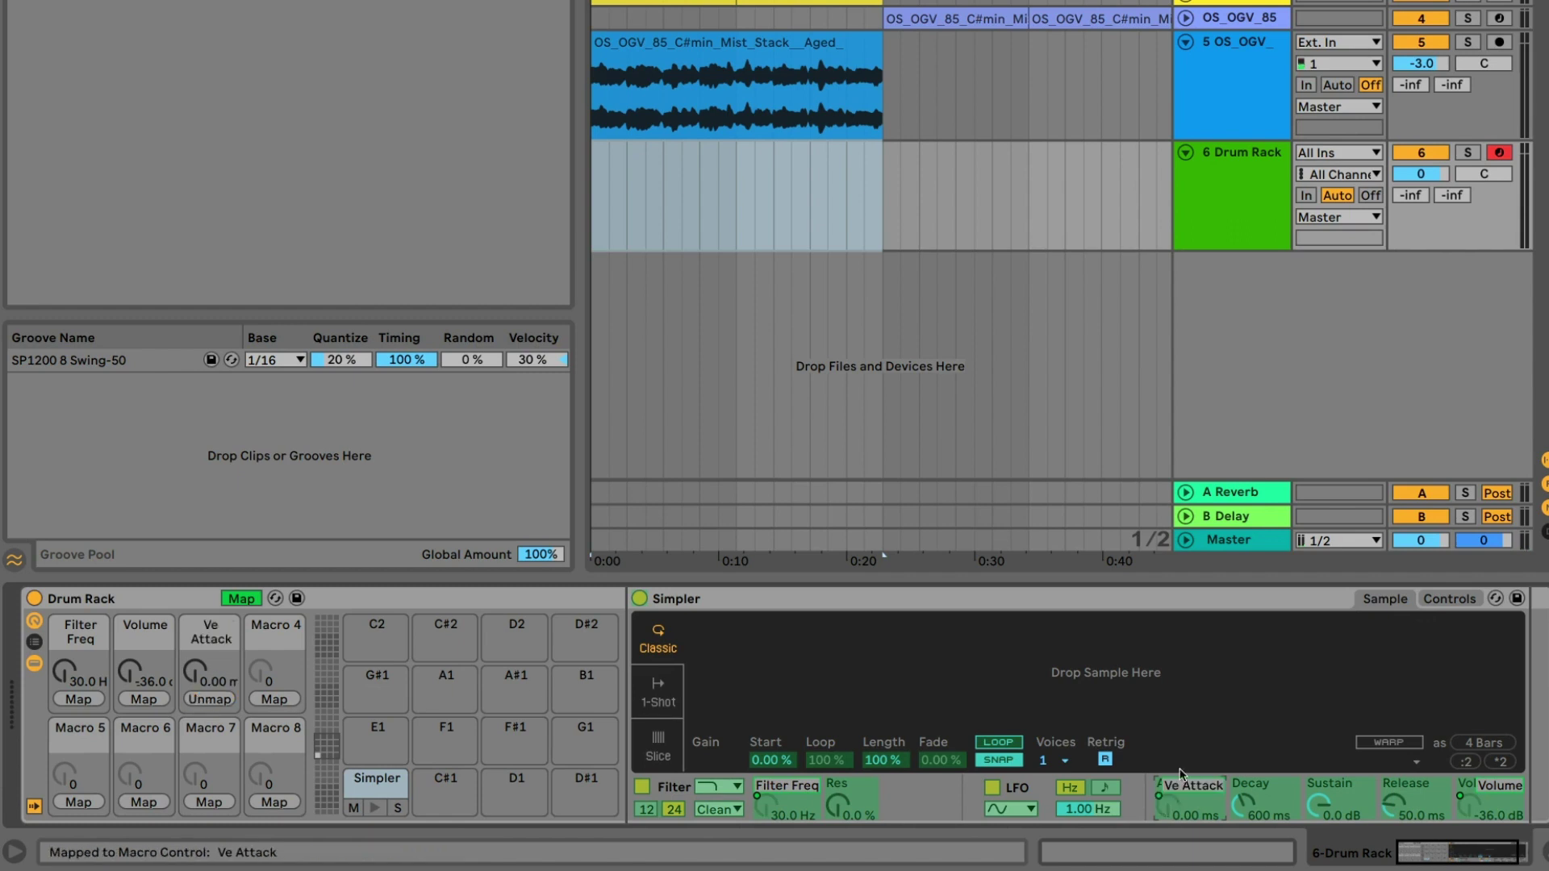
left_click(1389, 797)
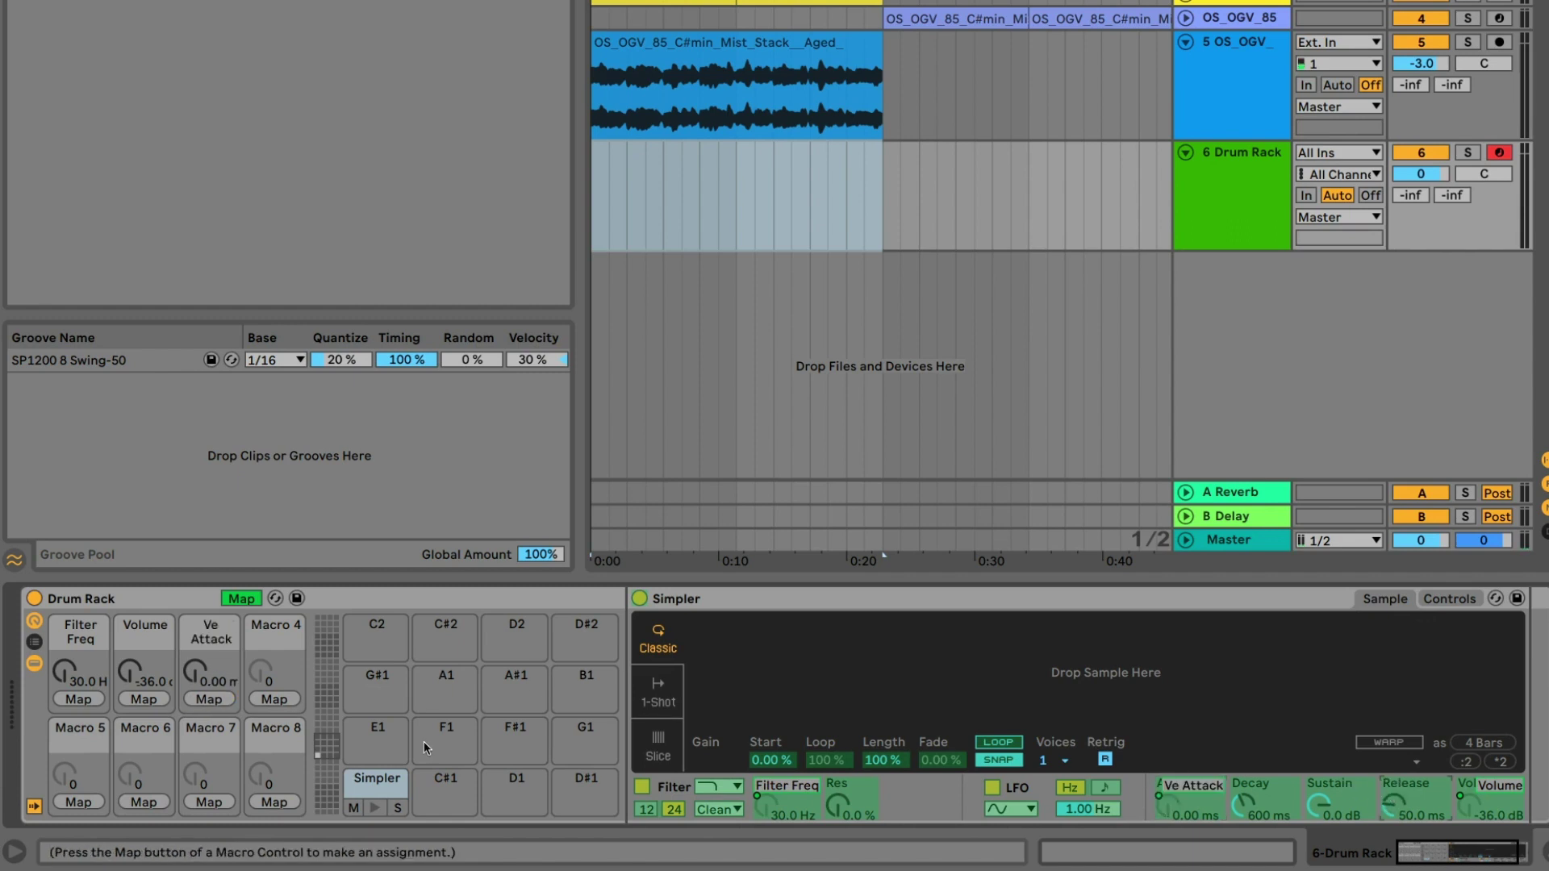
left_click(276, 700)
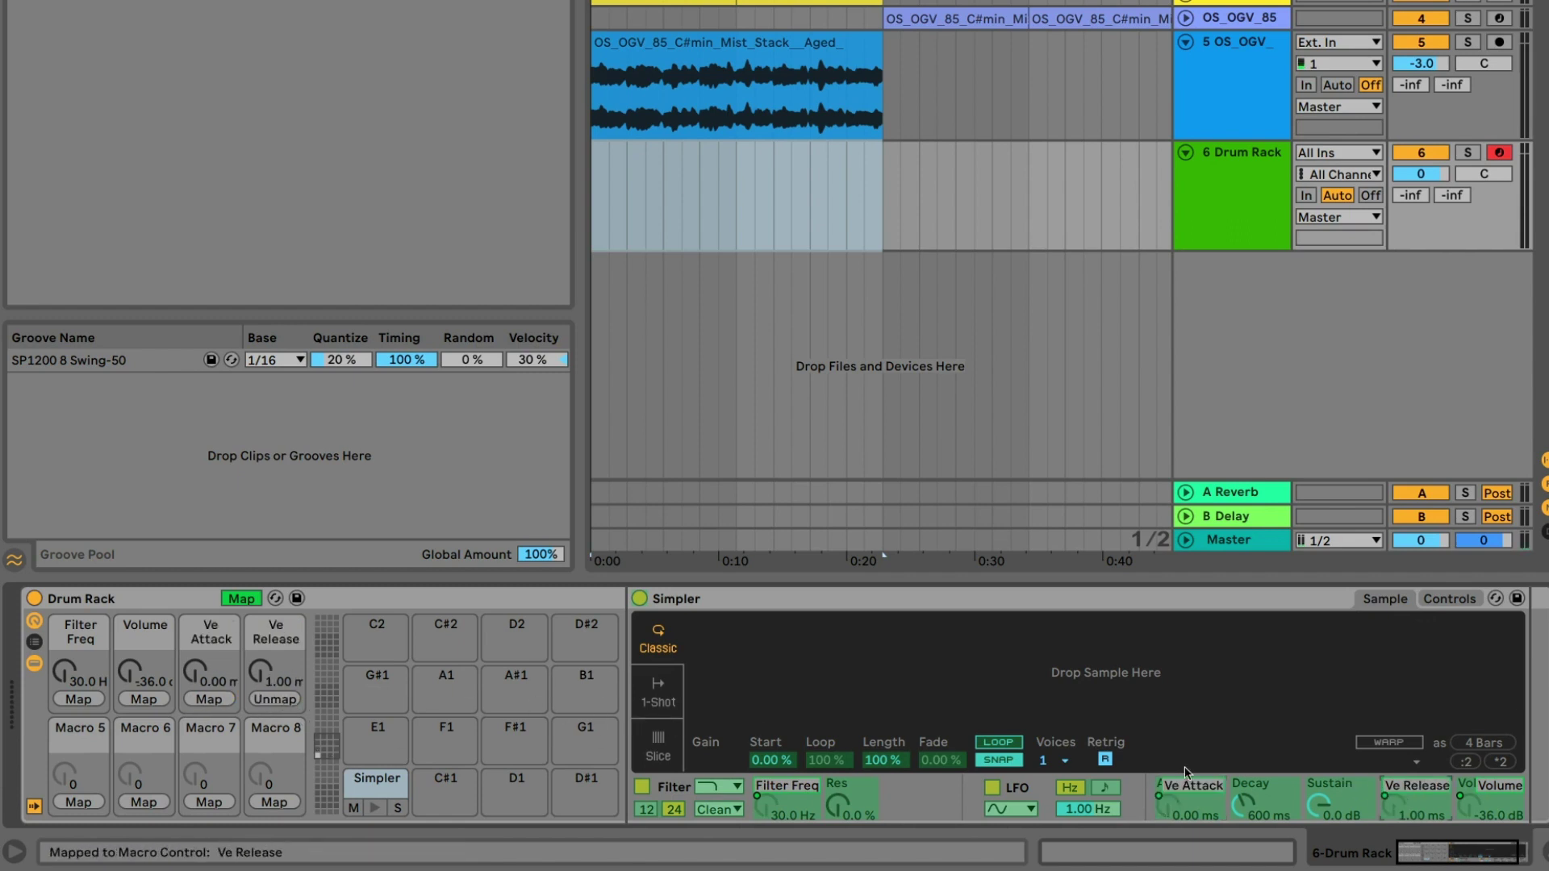
- Map the Simpler's Transpose and Detune to macros 5 and 6
left_click(1449, 599)
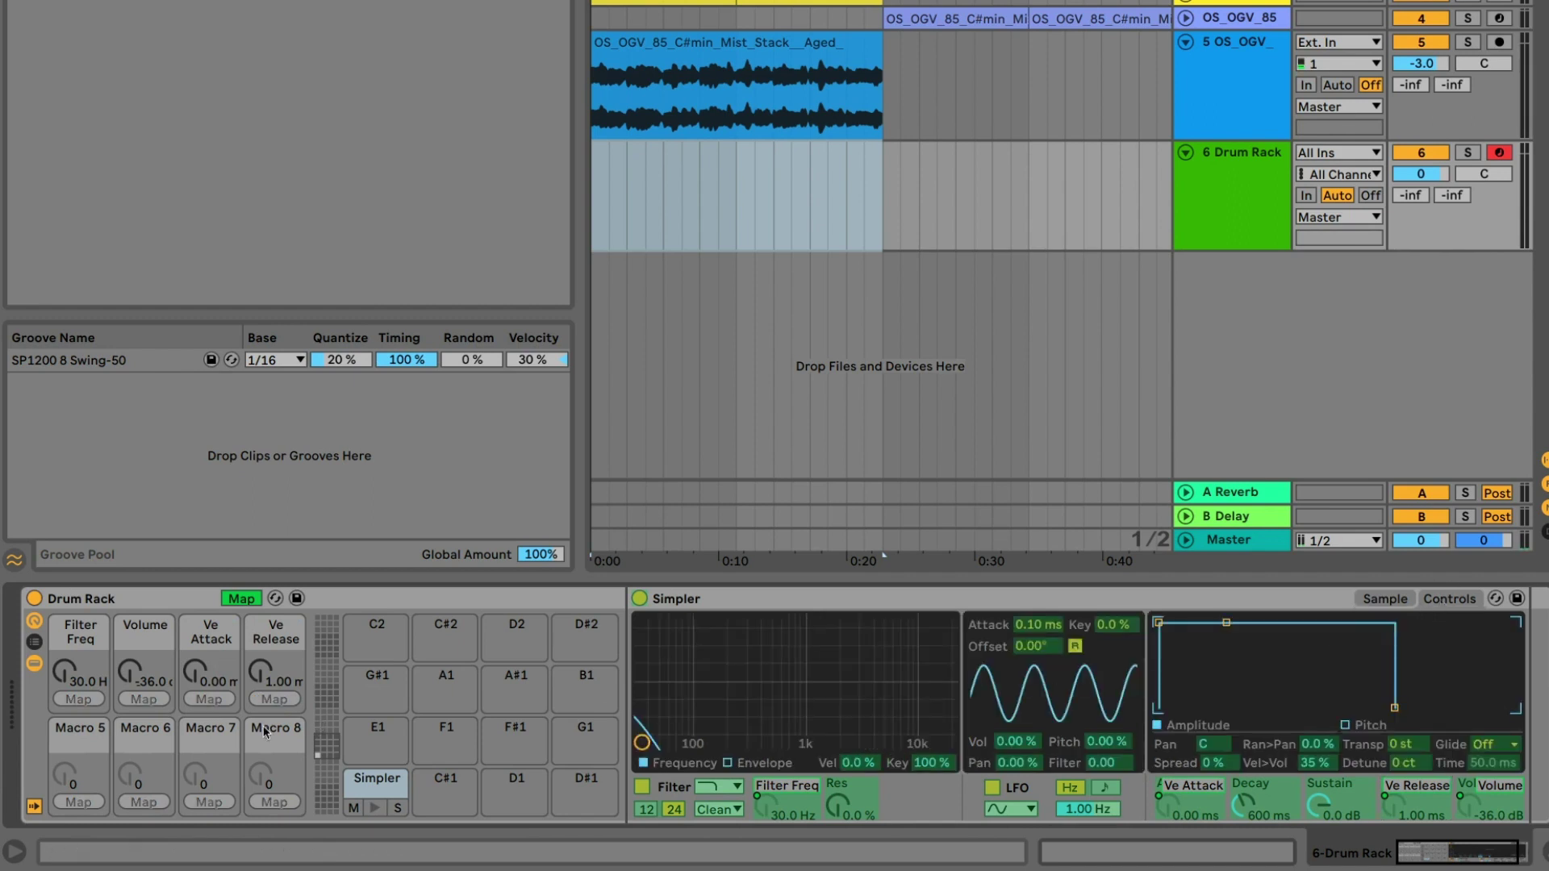
left_click(1408, 744)
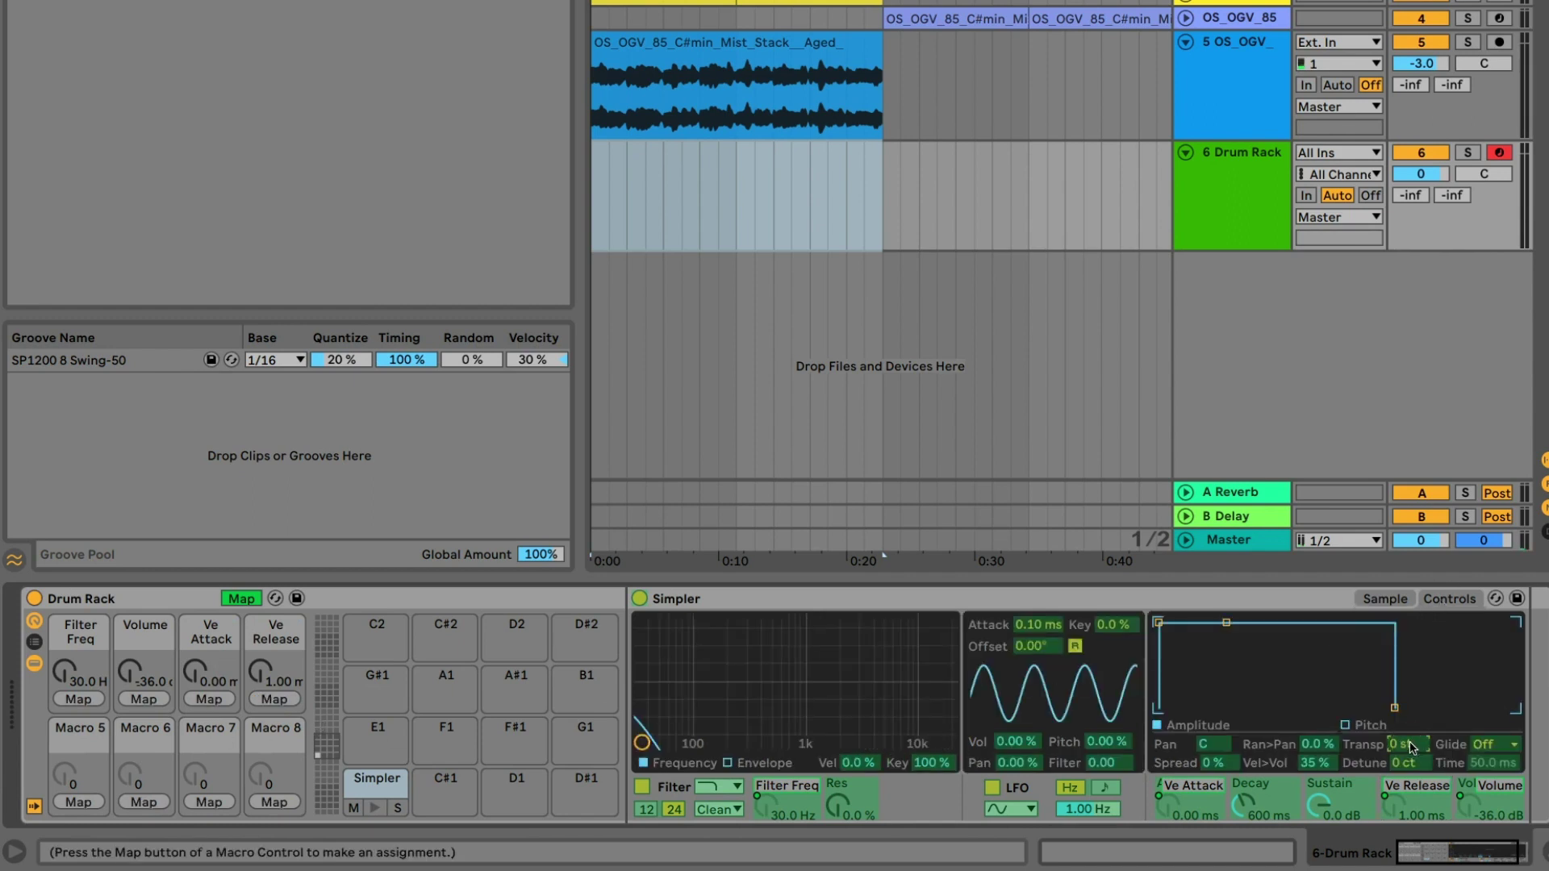
left_click(78, 802)
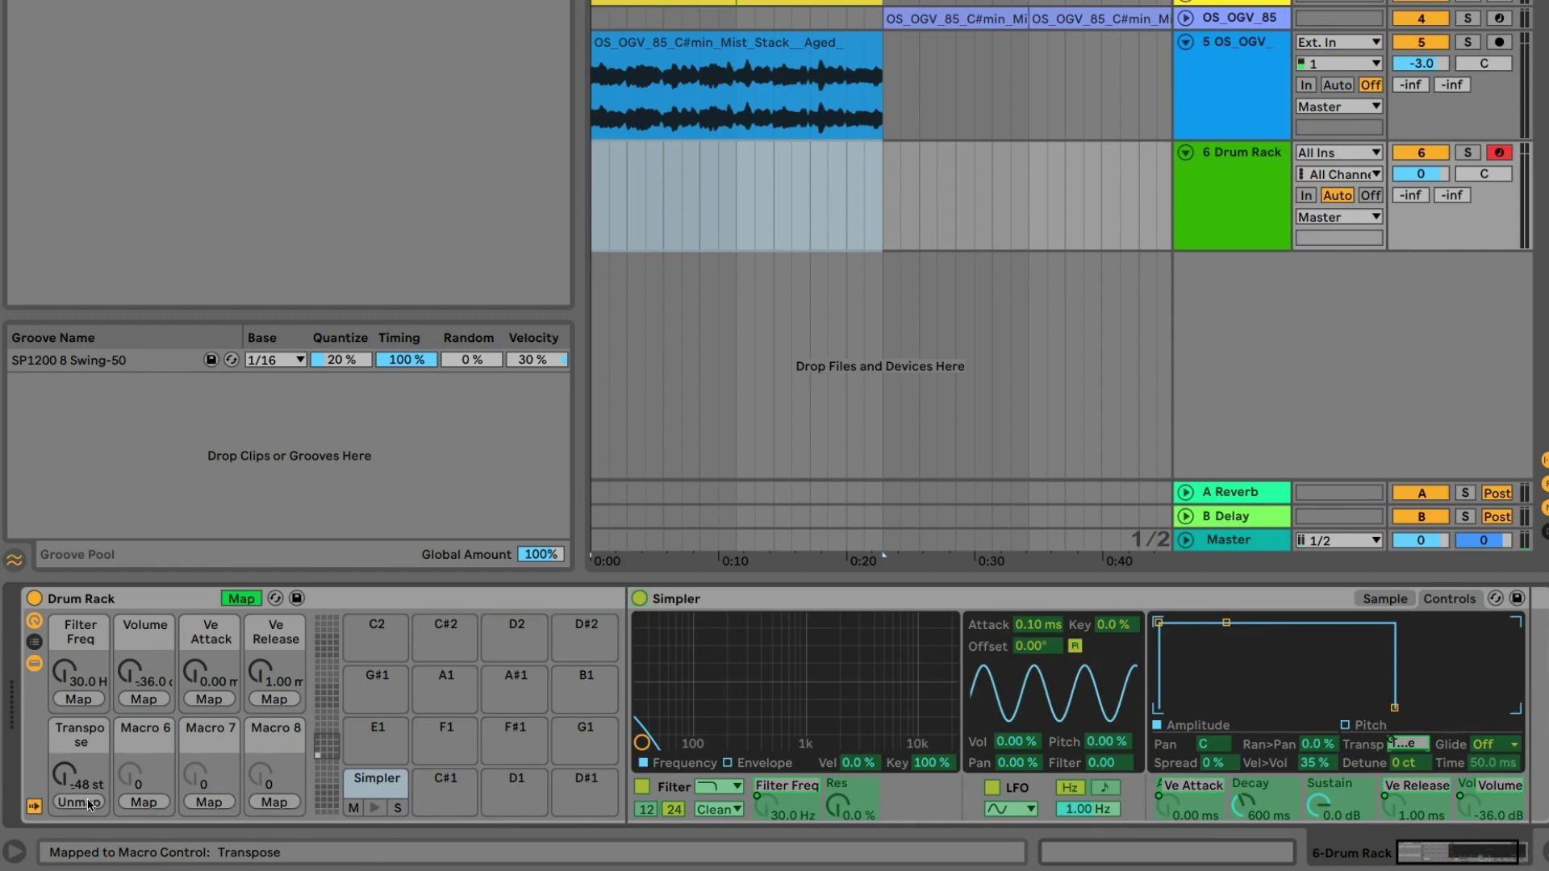
left_click(1408, 766)
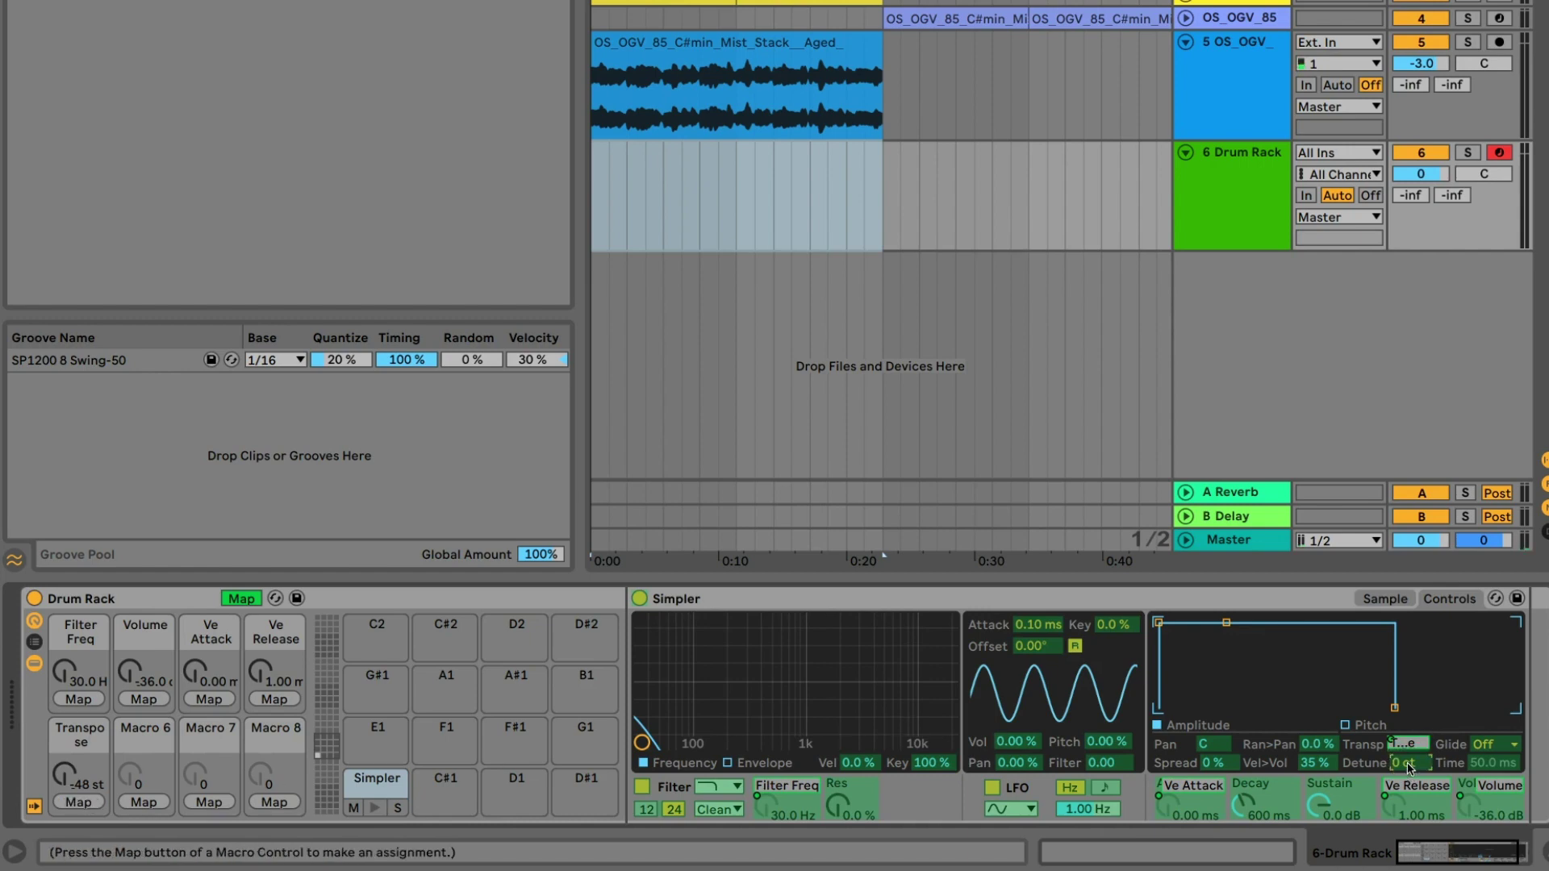
left_click(138, 802)
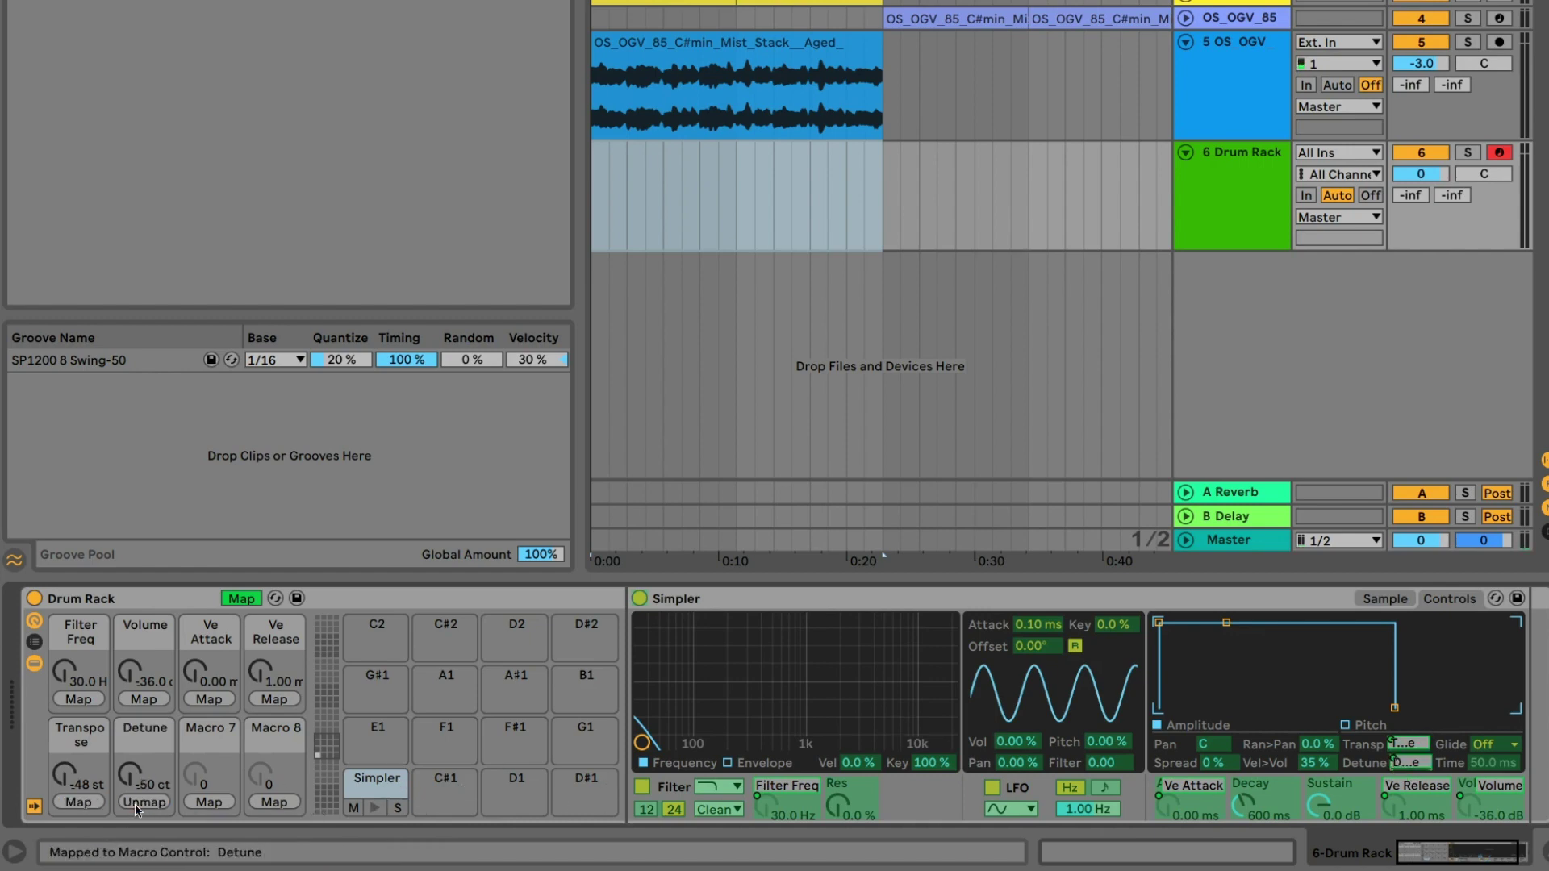
- Set the macros to Filter Freq 22.0 kHz, Volume 0 dB and Ve Release 60.0 s
left_click(237, 600)
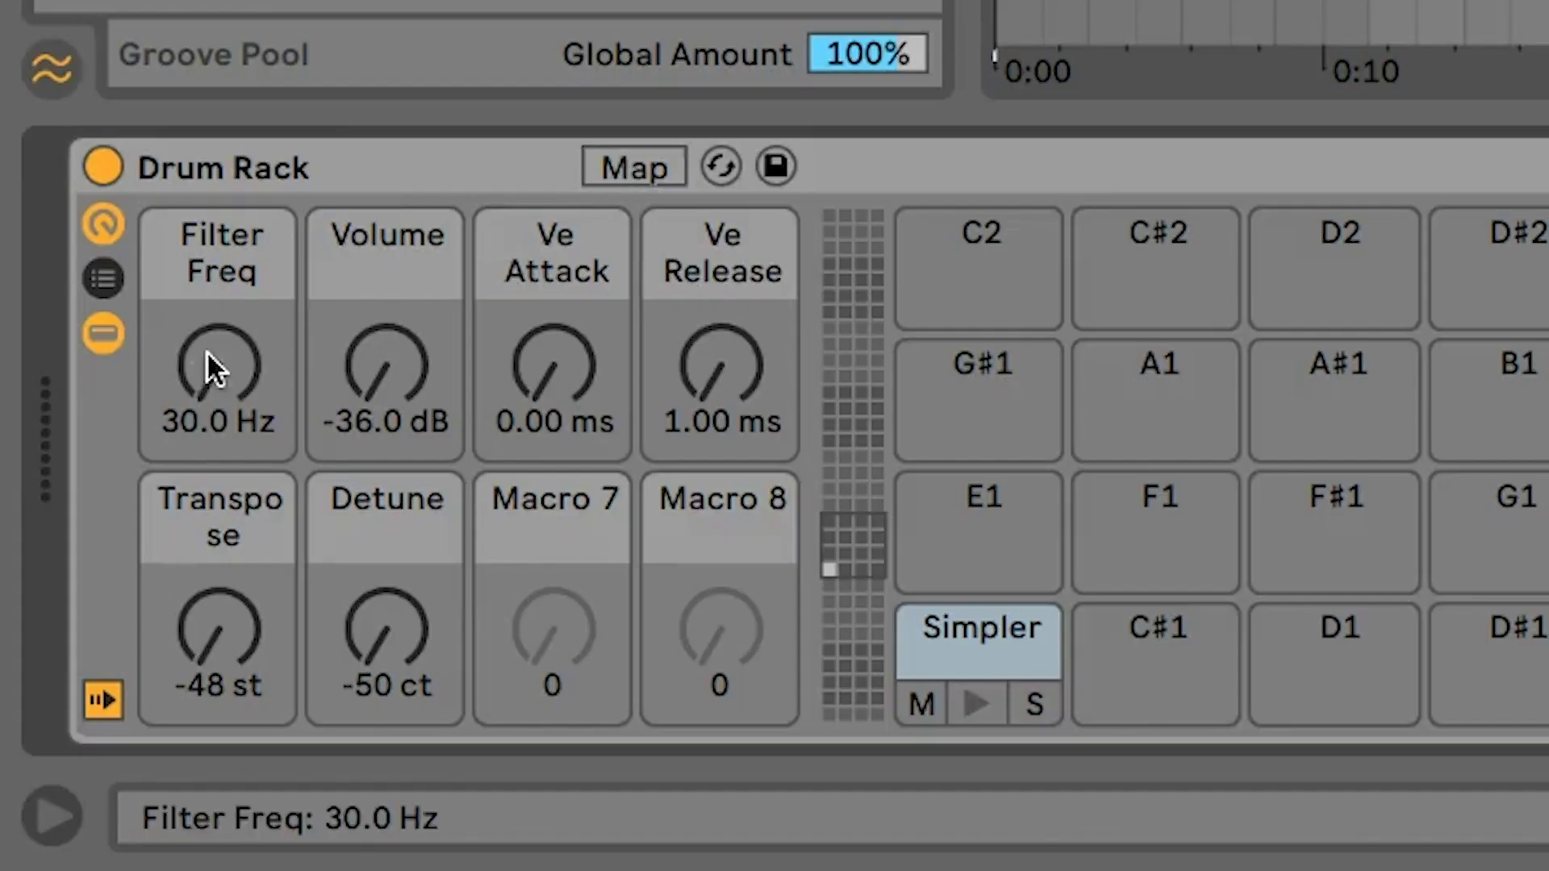
left_click_drag(219, 363, 218, 282)
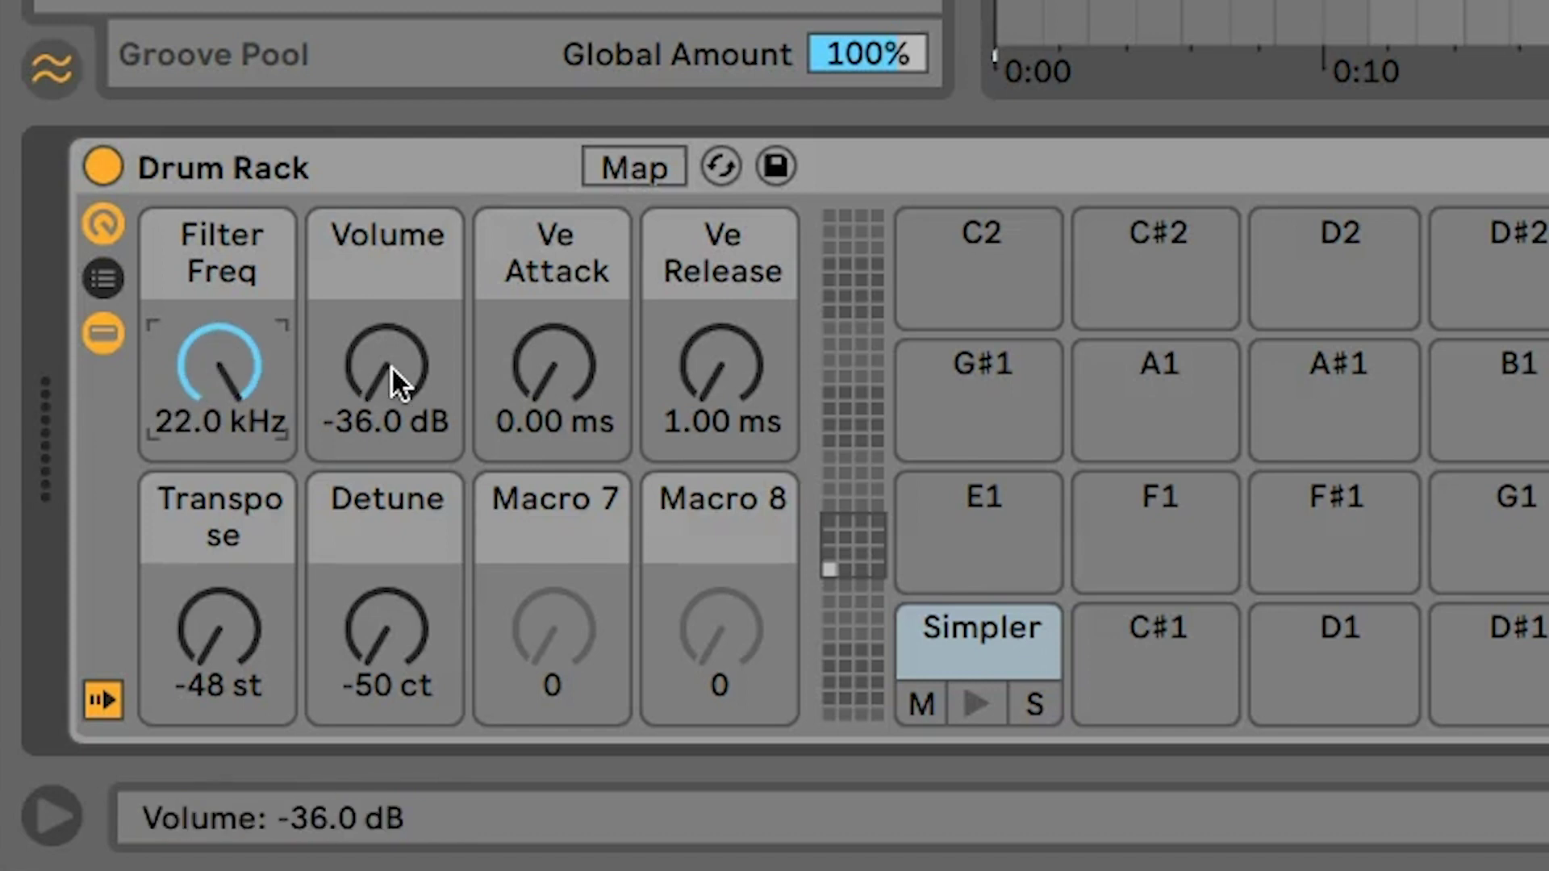
type("0")
key("Return")
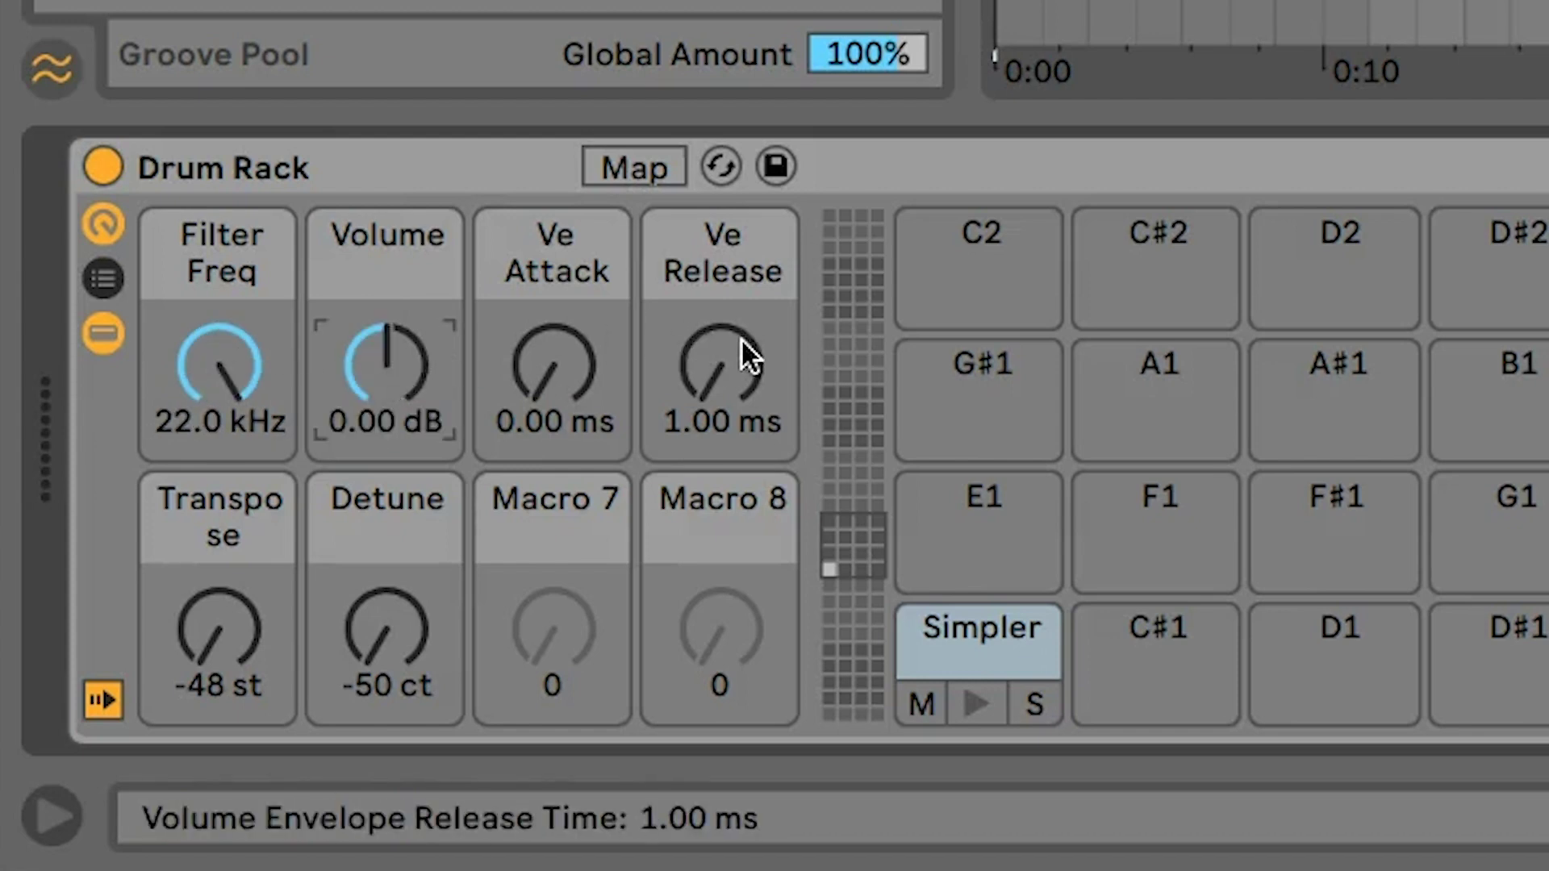
left_click_drag(709, 371, 709, 242)
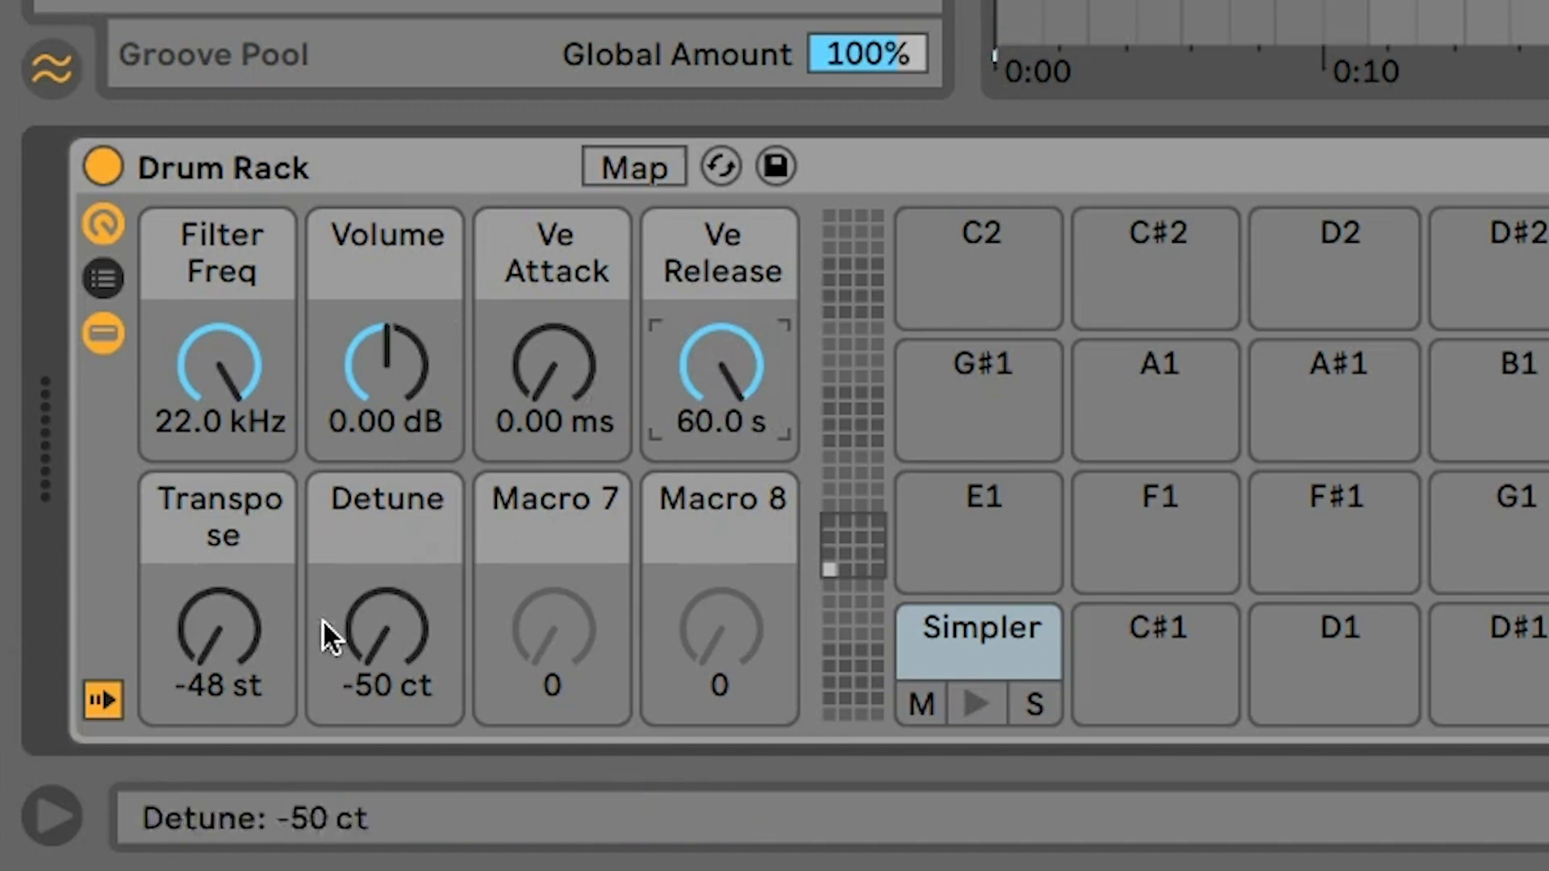
- Reset the Transpose macro to 0 st and Detune to 0 ct
type("0")
key("Return")
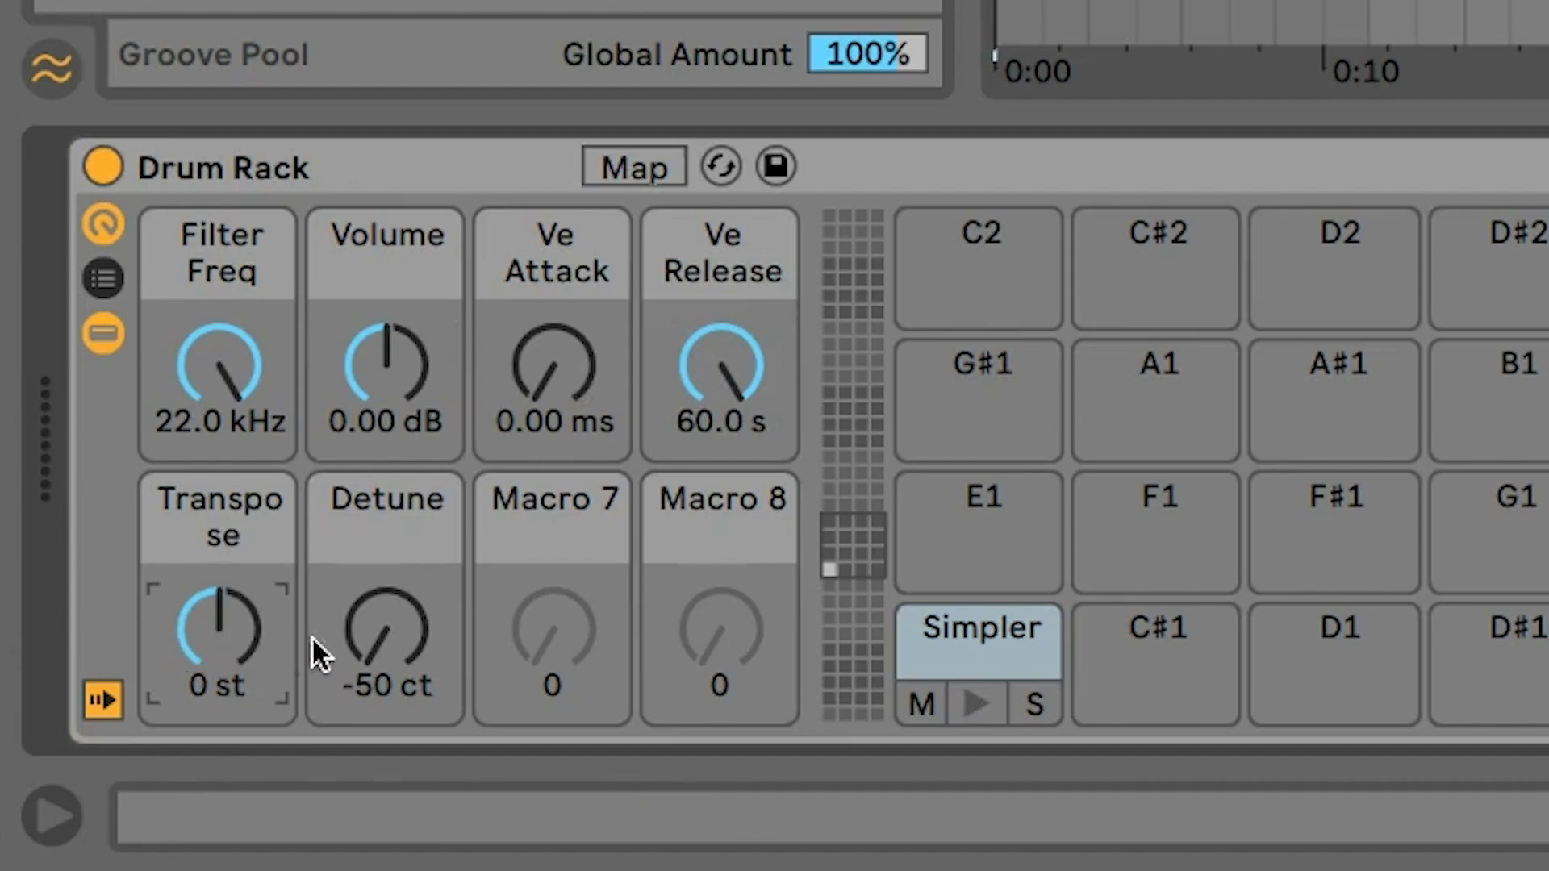
left_click(379, 637)
type("0")
key("Return")
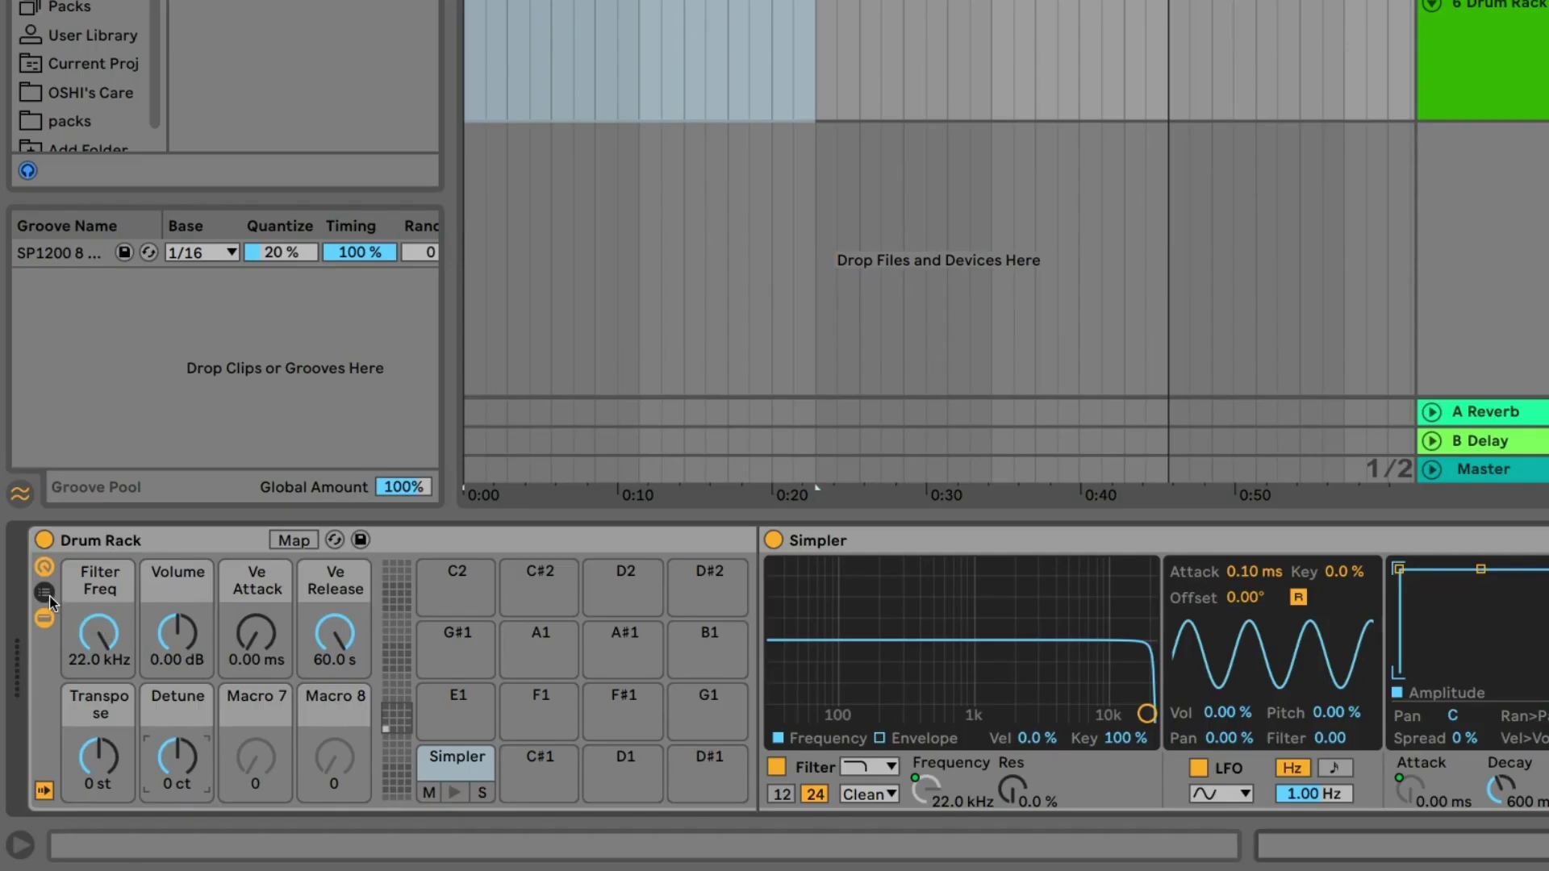
- Assign the Simpler chain to Choke group 1 in the rack's chain I/O section
left_click(50, 597)
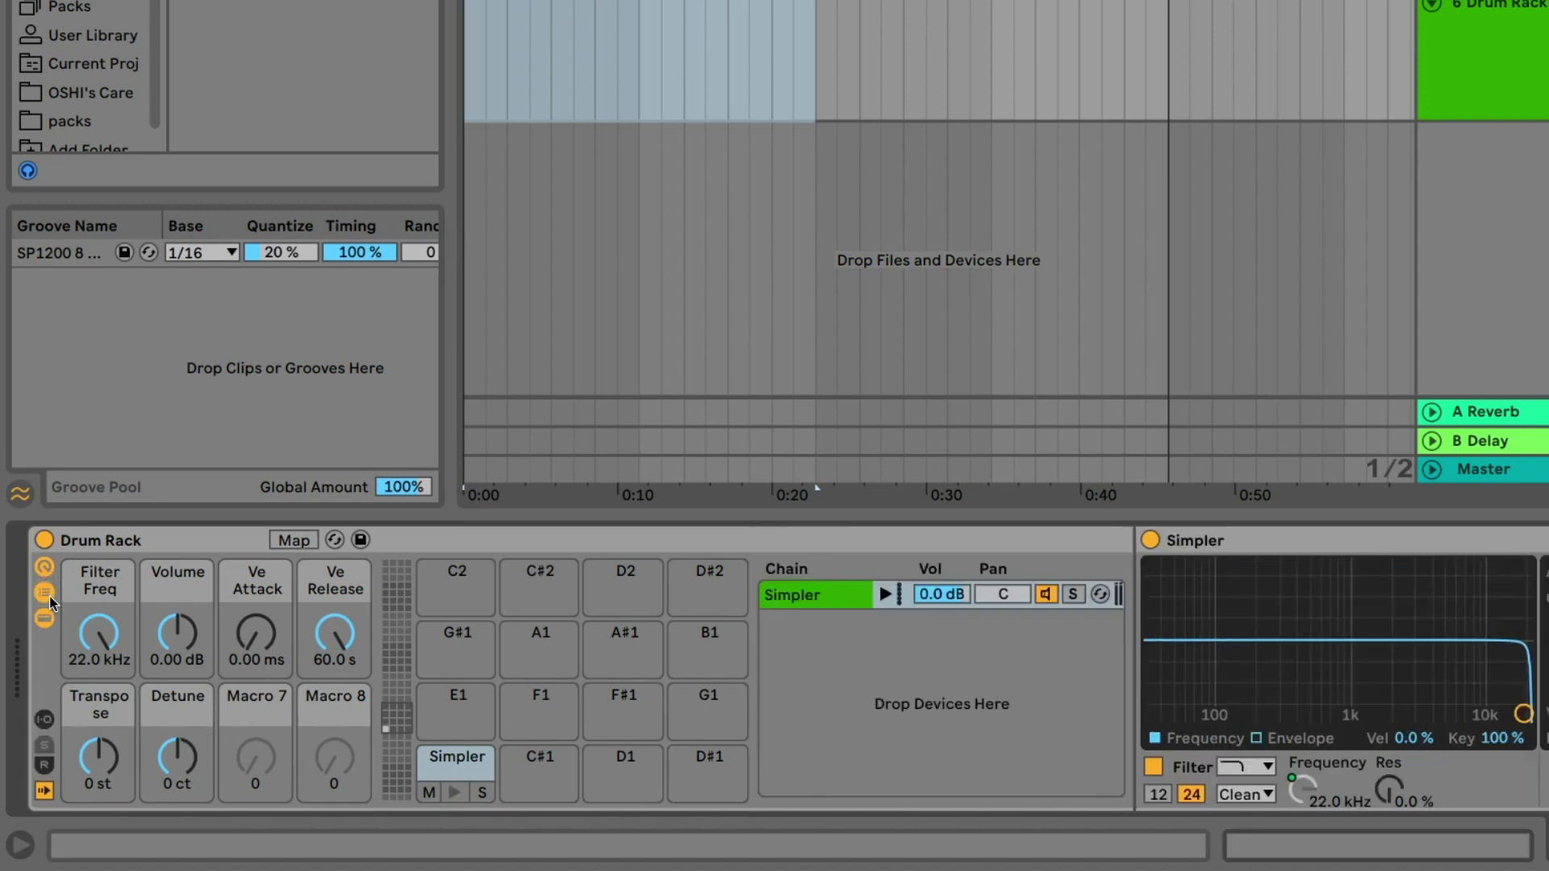
left_click(46, 722)
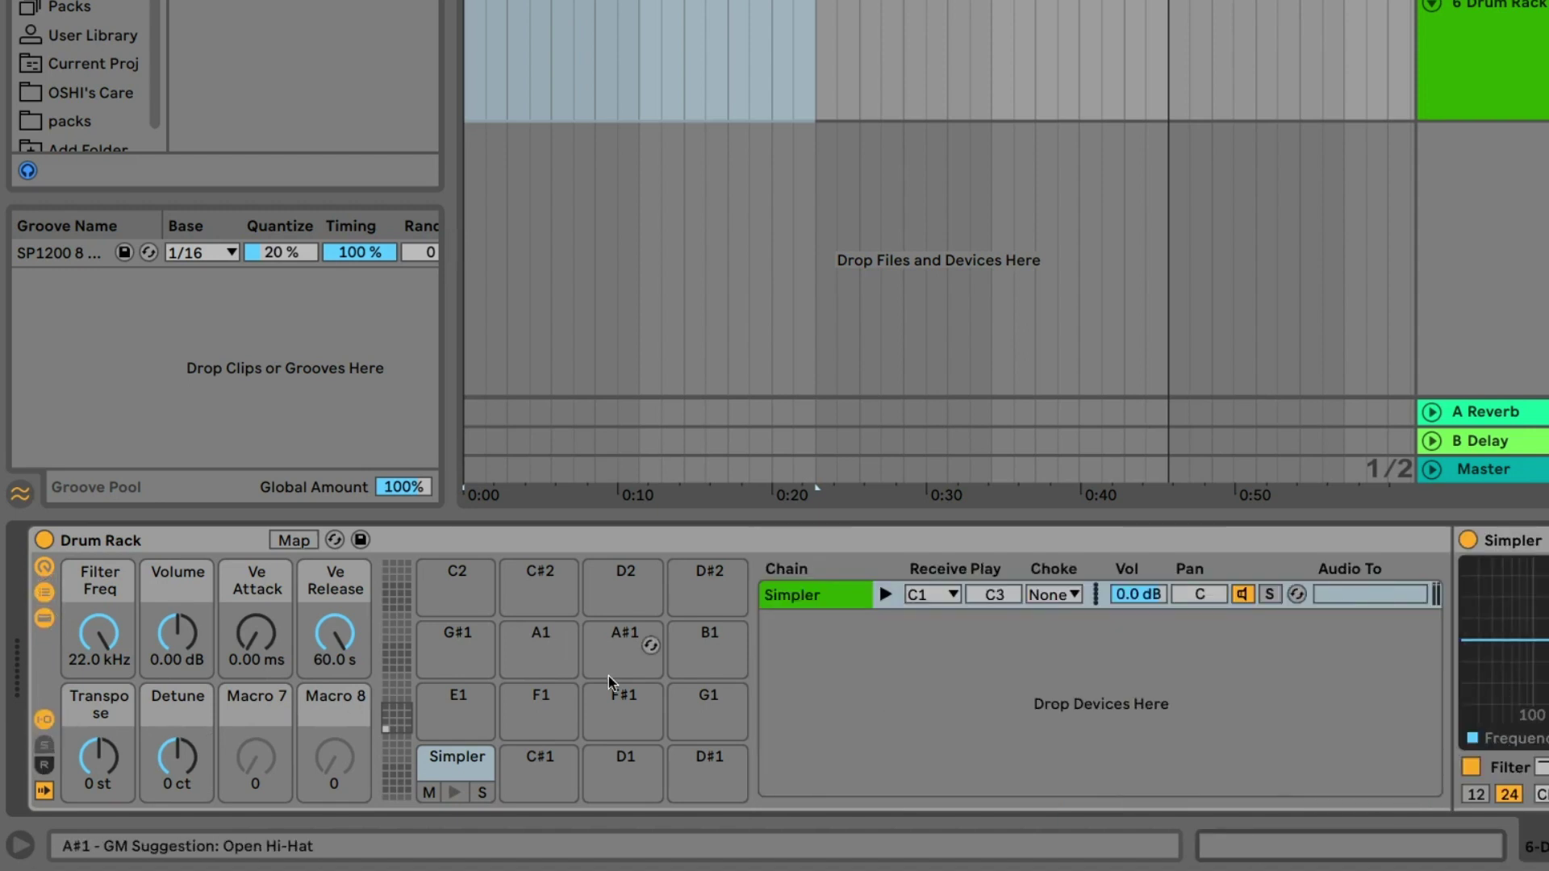
left_click(1049, 595)
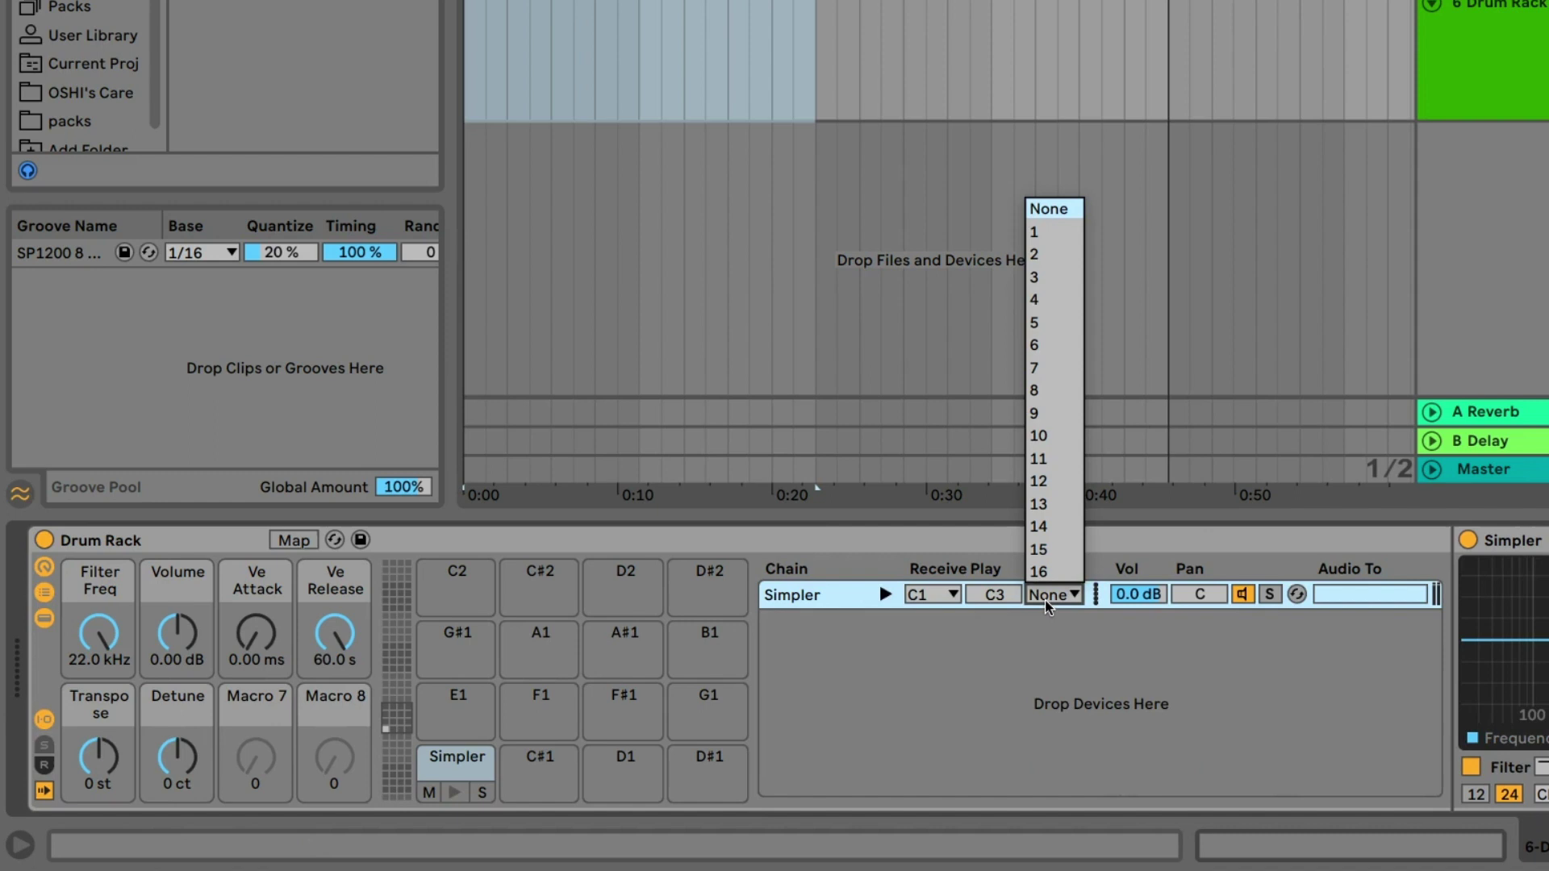
left_click(1077, 234)
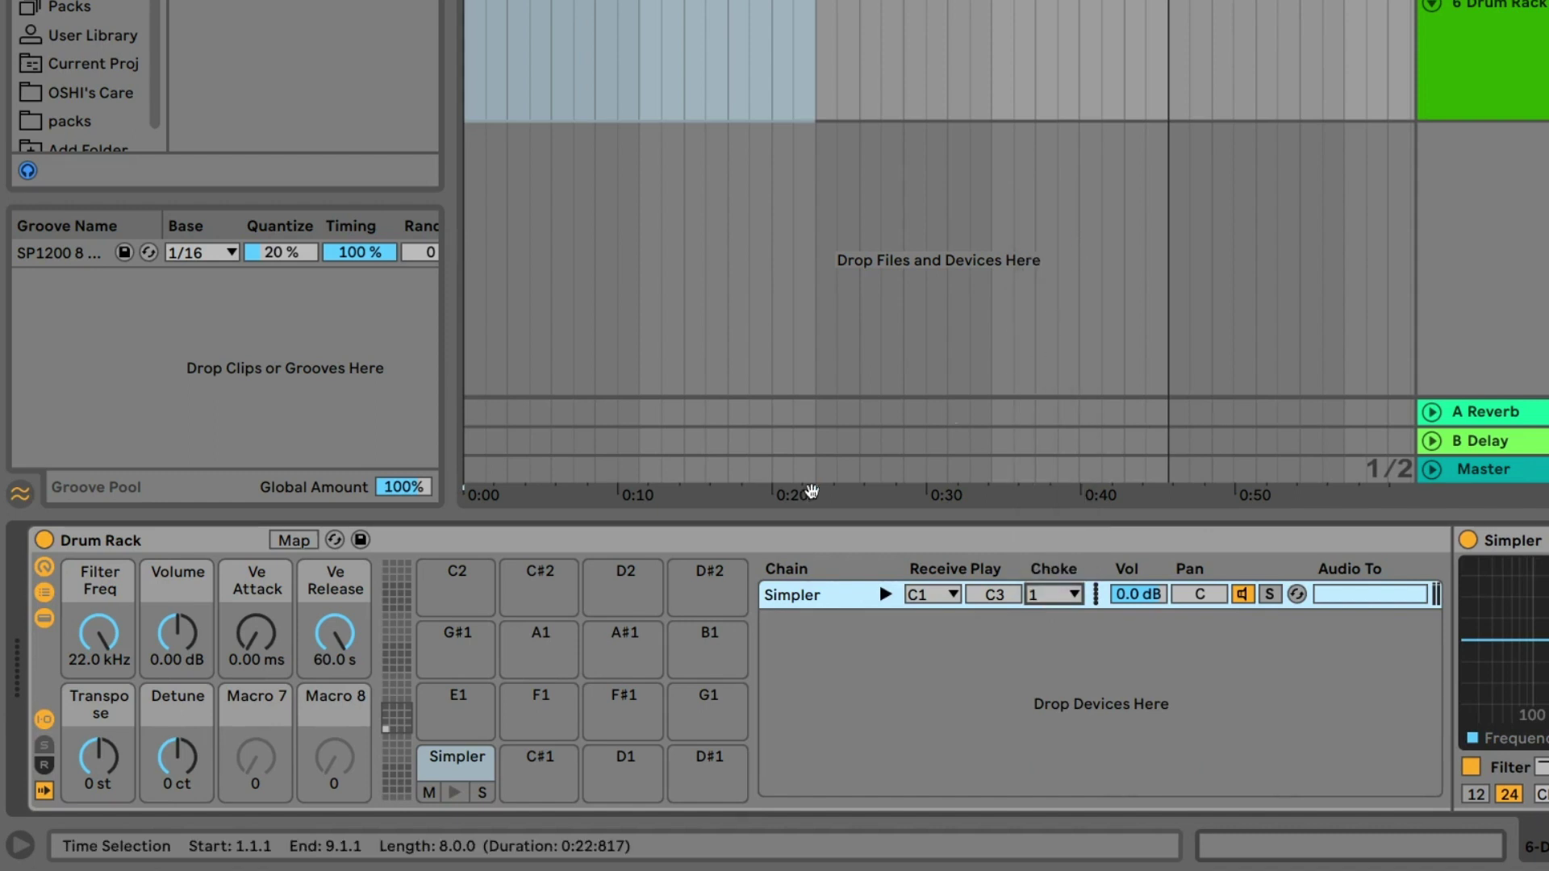
left_click(45, 720)
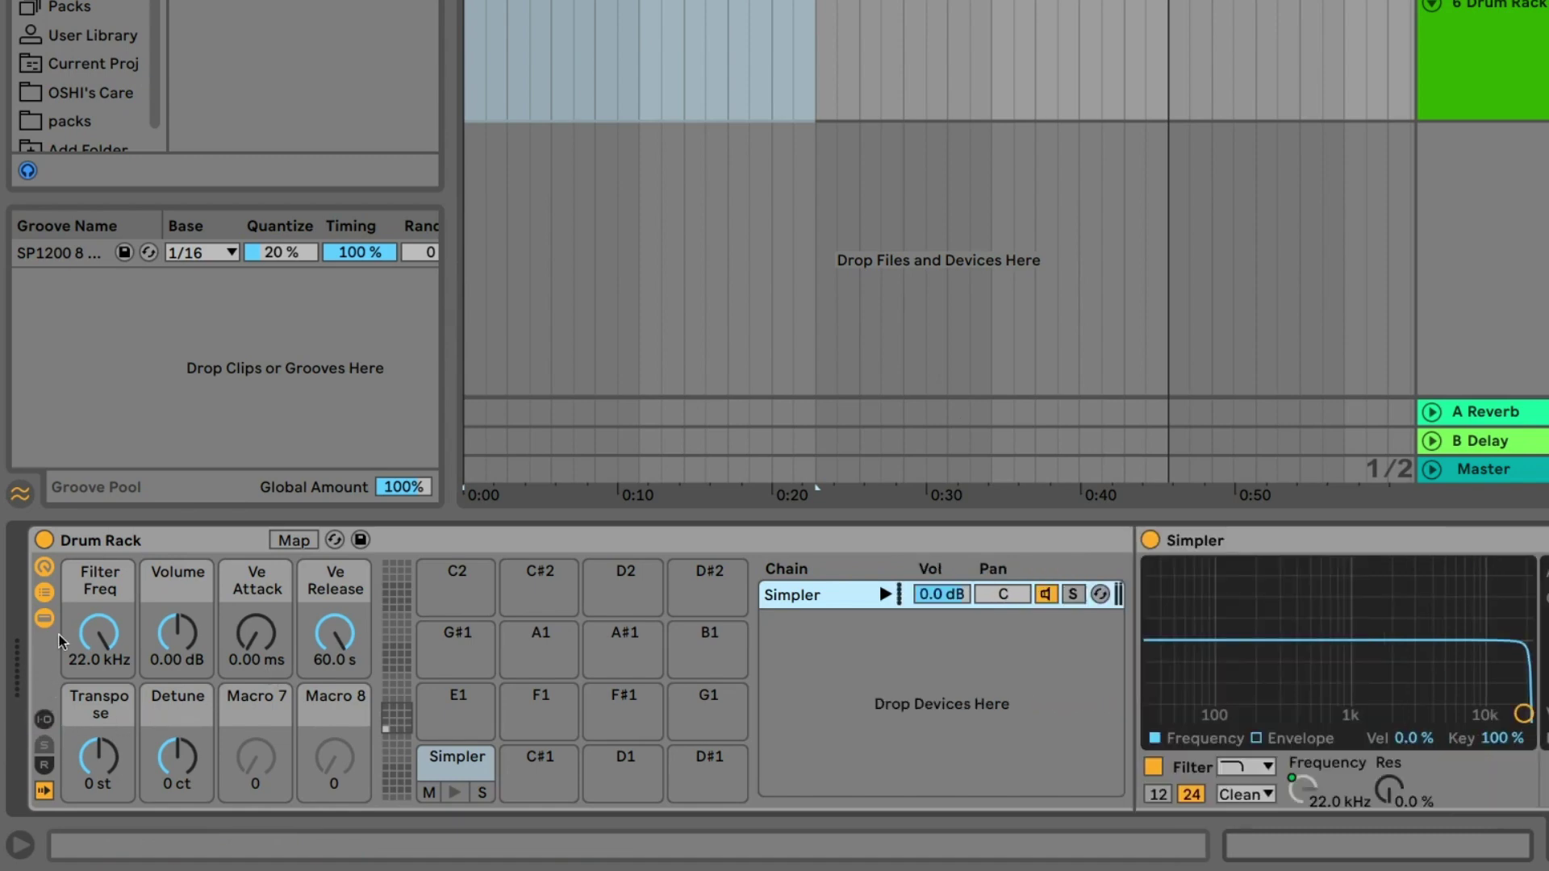
- Rename the Drum Rack to 'Chopper'
left_click(45, 594)
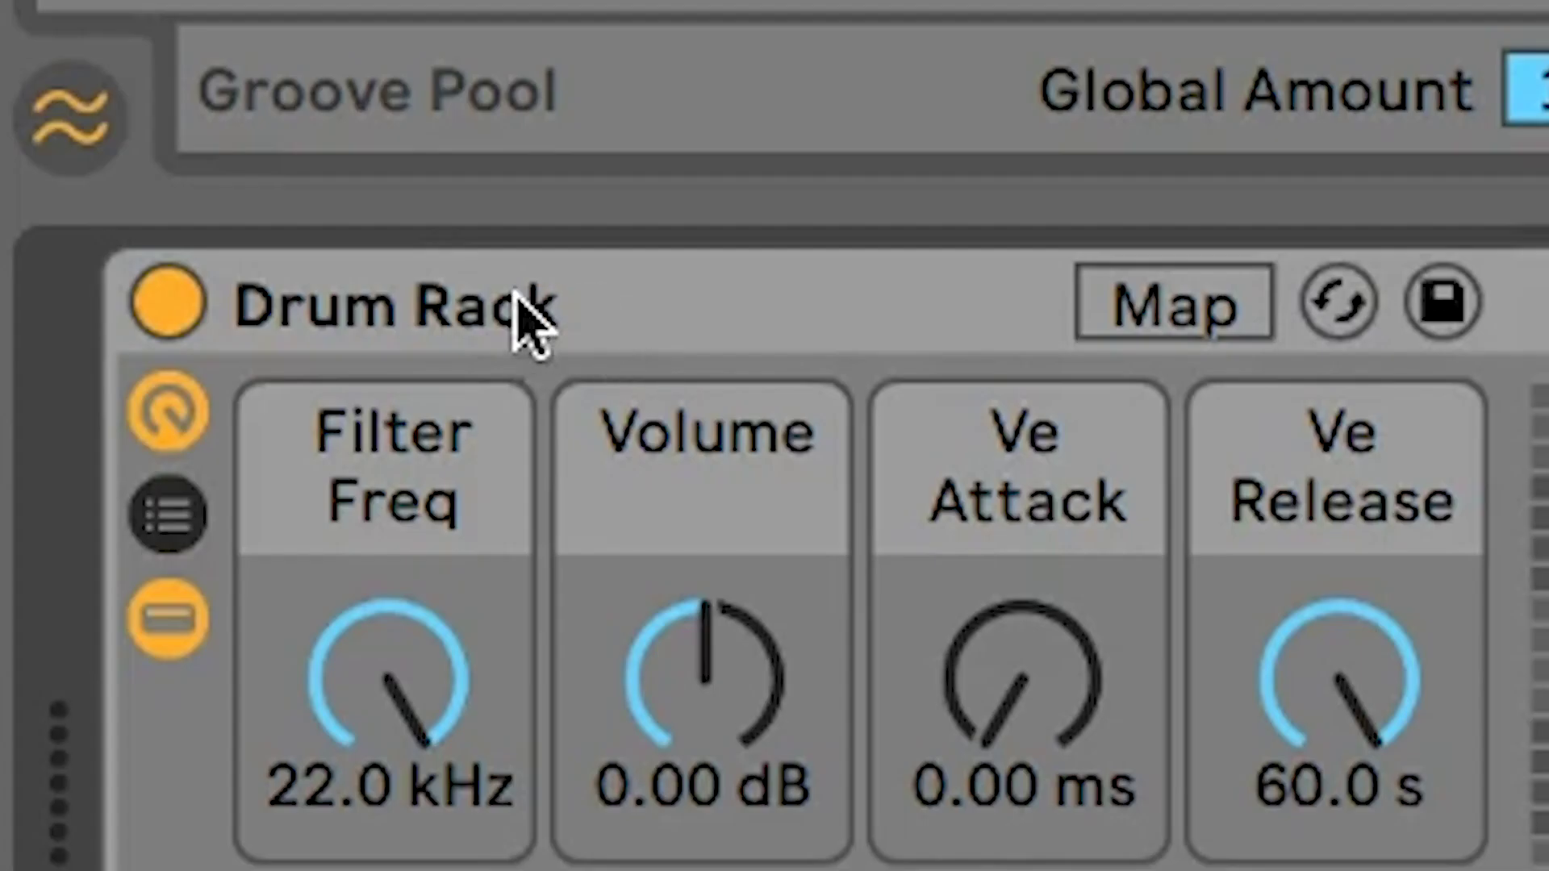
left_click(123, 539)
key("ctrl+r")
type("Chopper")
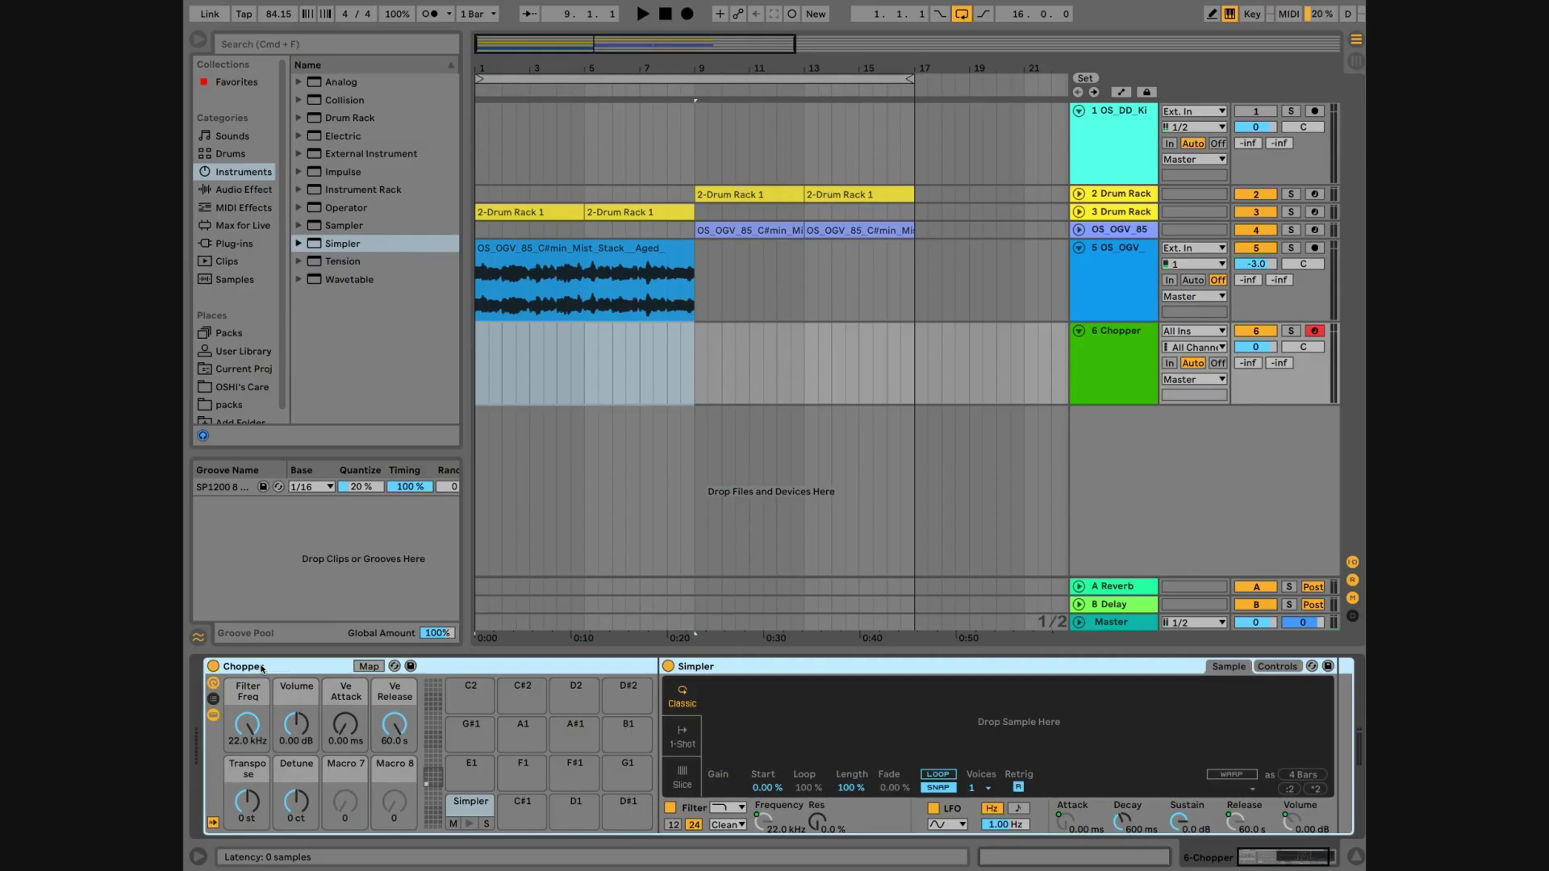
- Save the Chopper rack into User Library > Defaults > Slicing as Chopper.adg
left_click(243, 351)
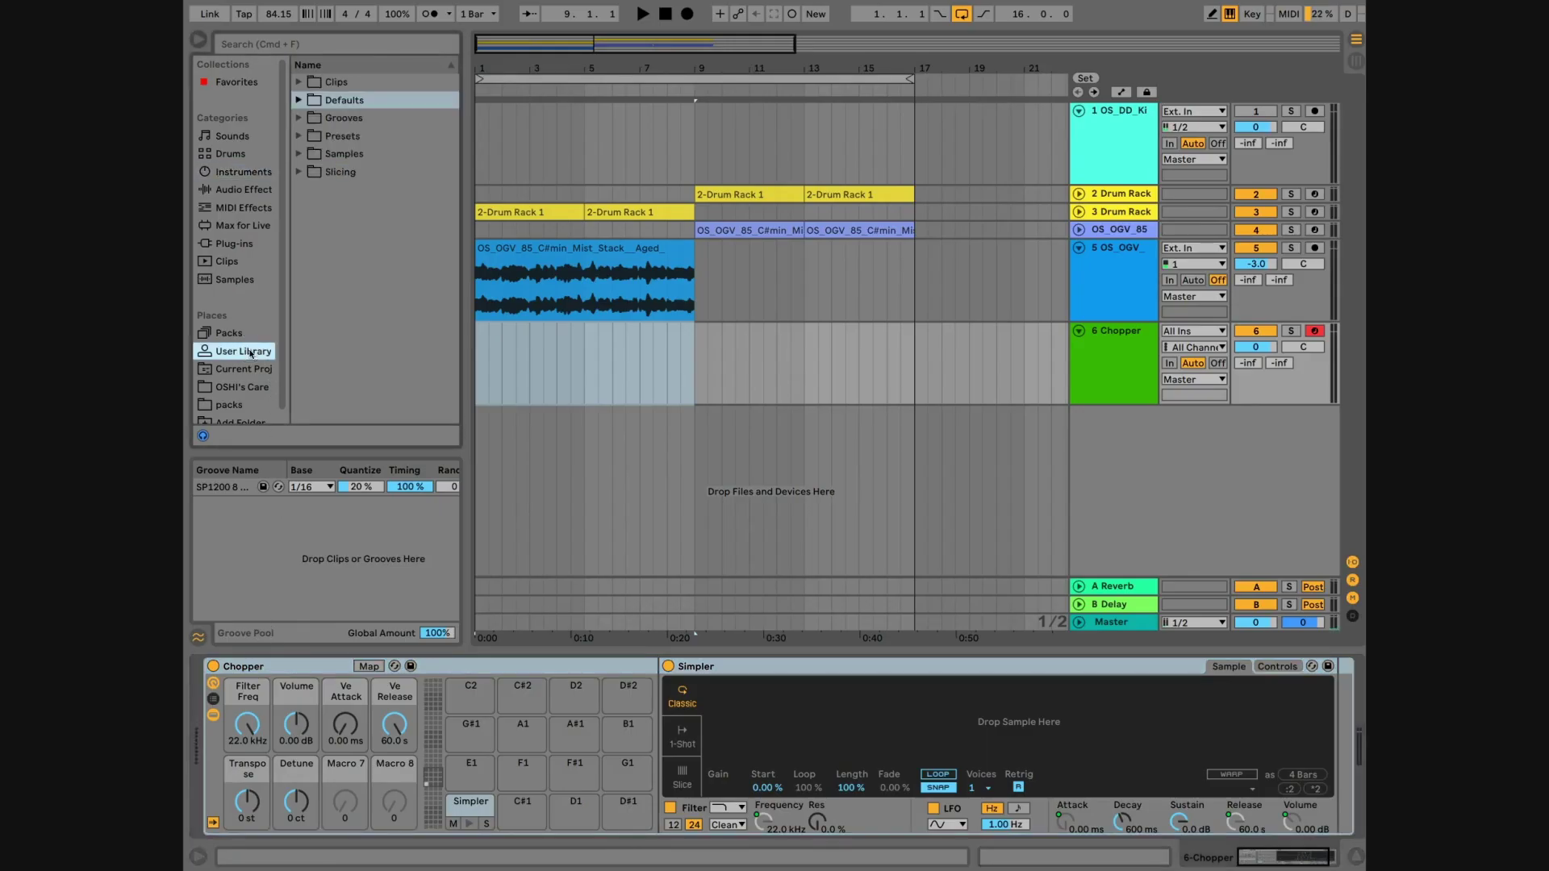
left_click(298, 100)
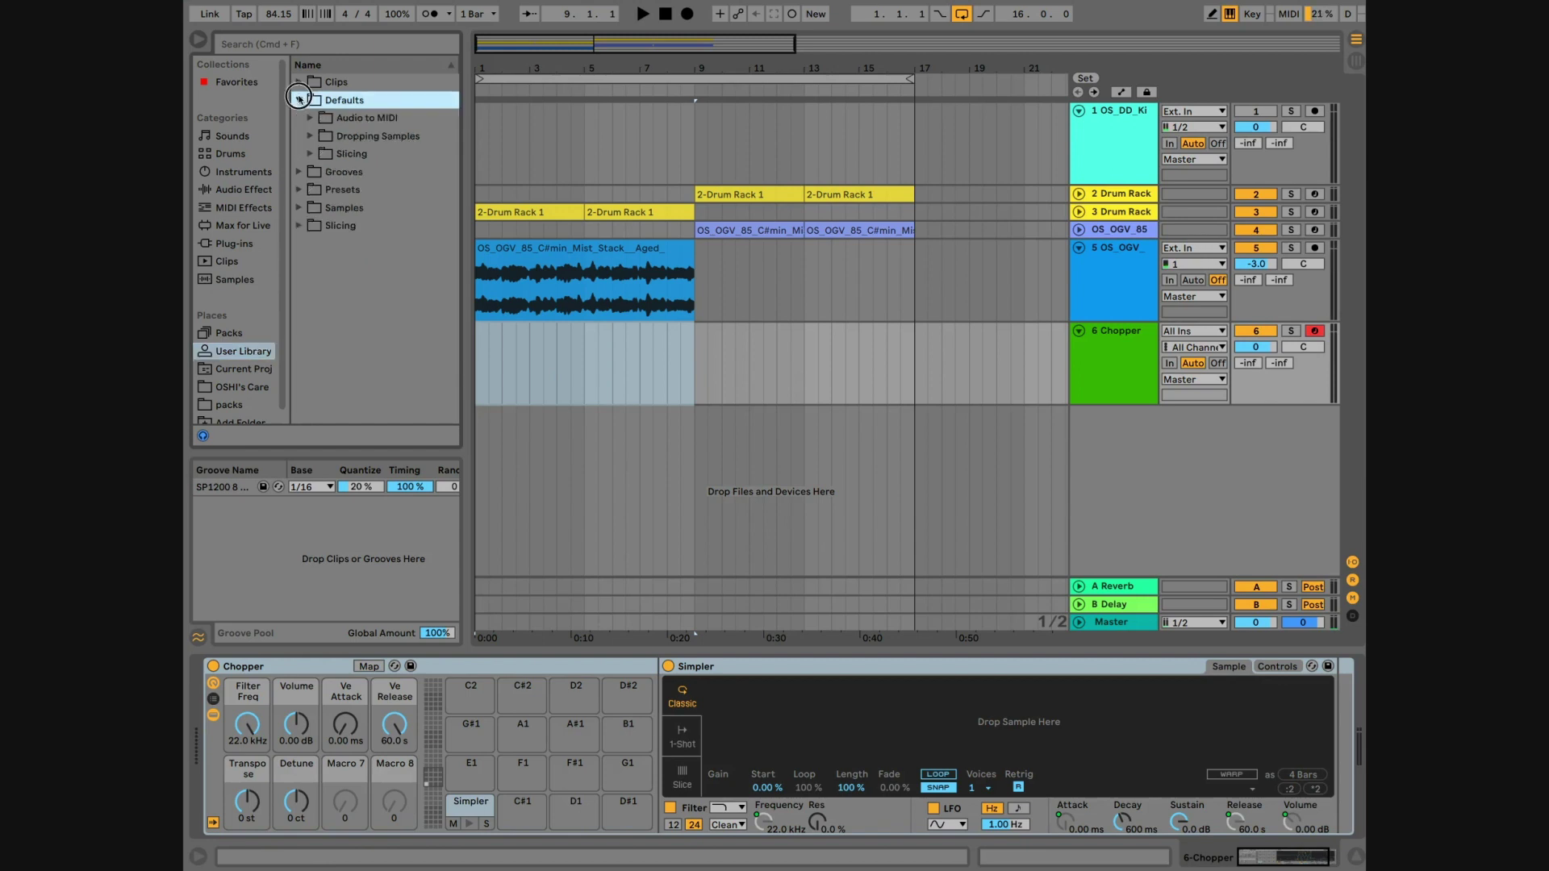
left_click(310, 154)
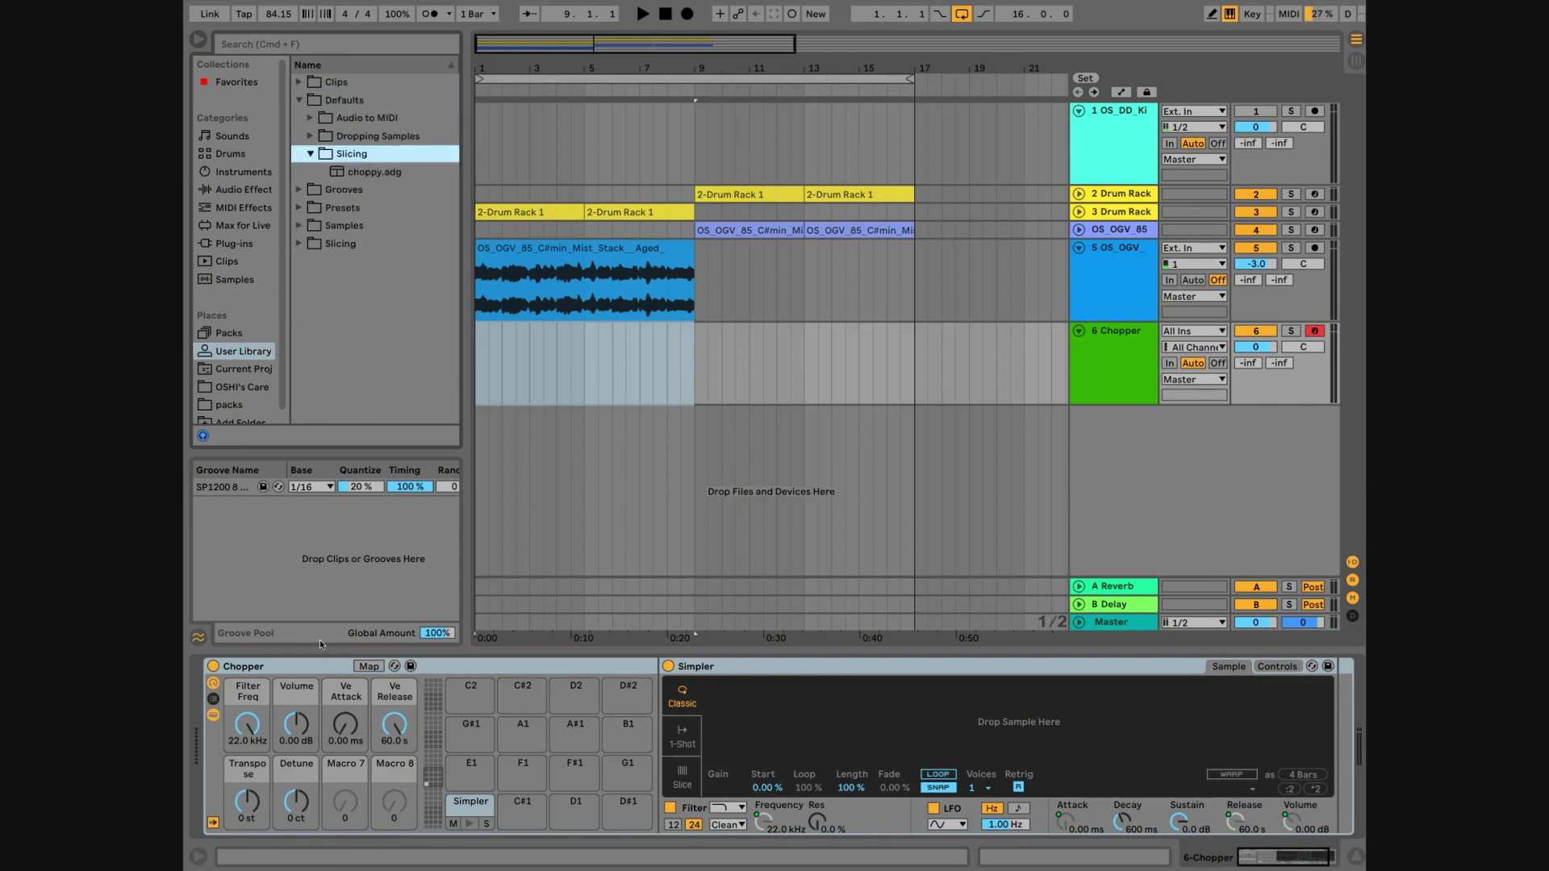
left_click(259, 666)
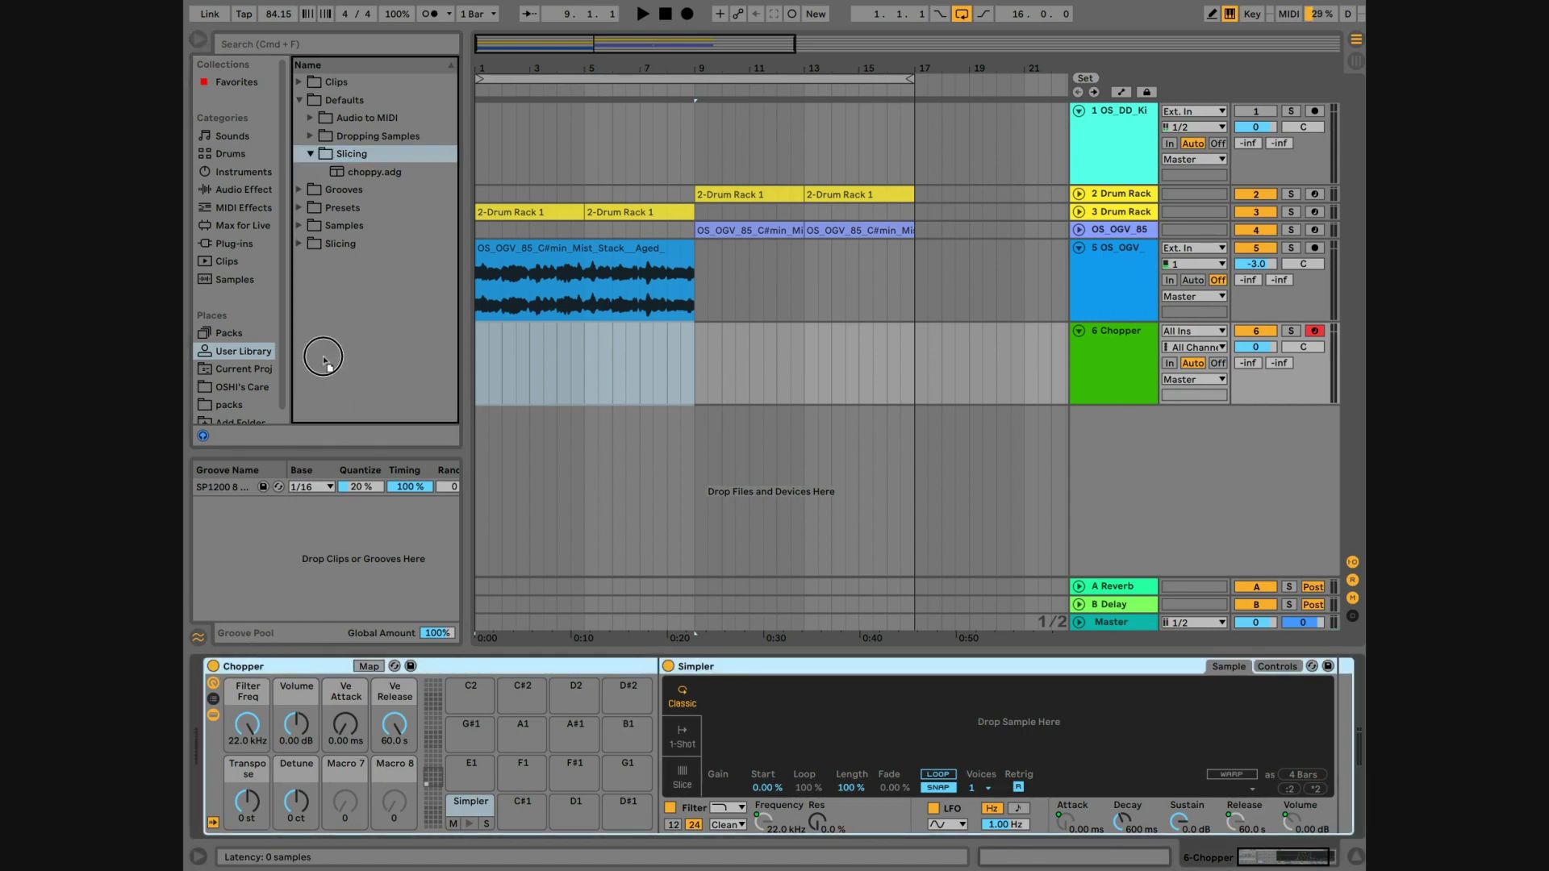
left_click(340, 160)
left_click_drag(340, 160, 339, 158)
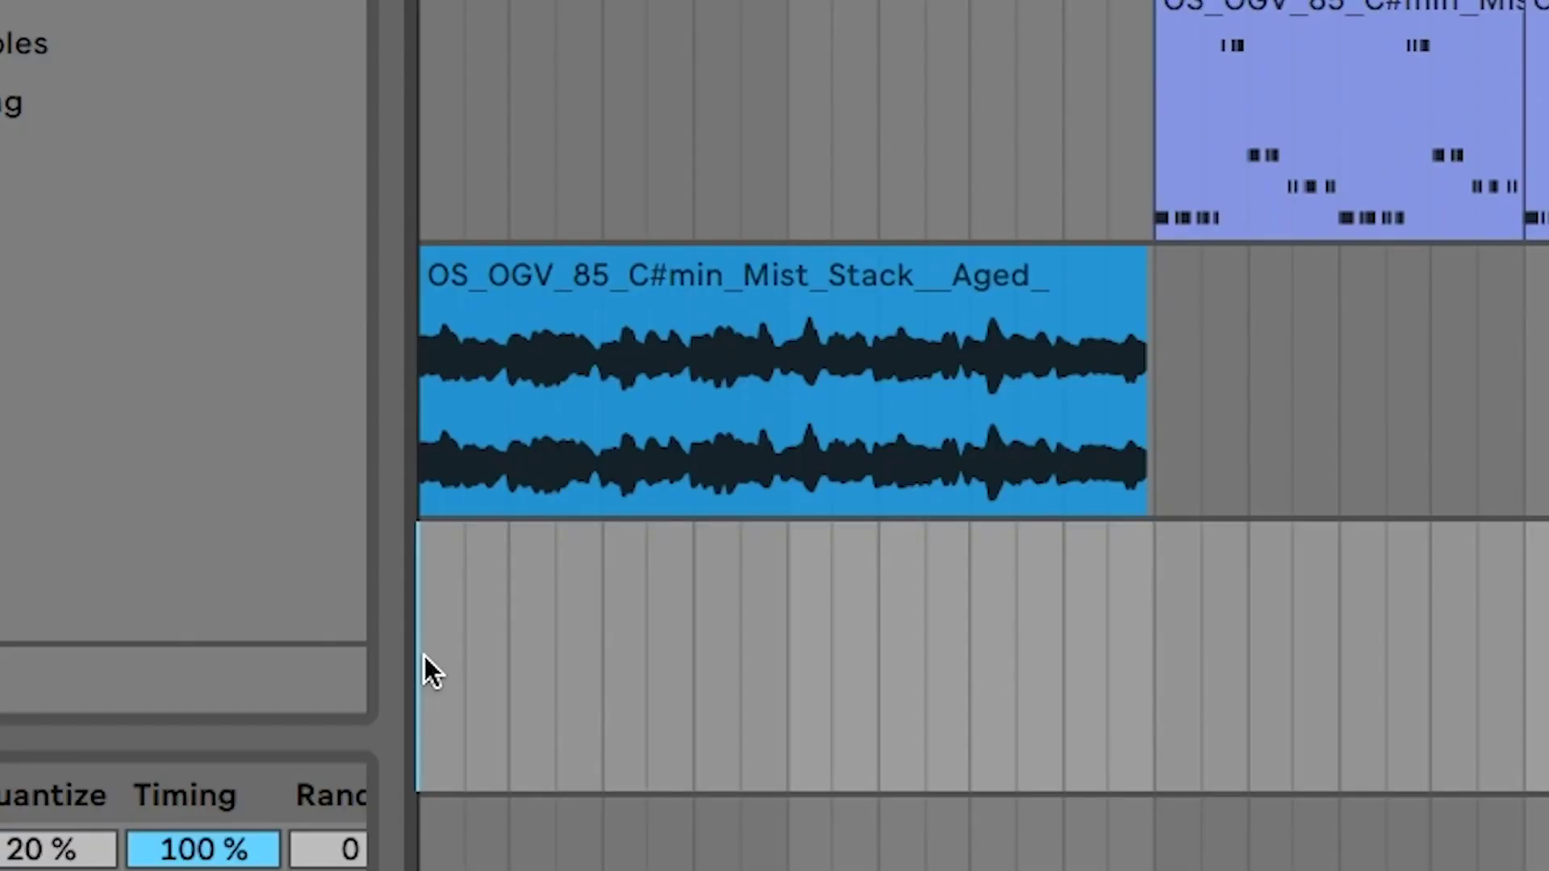
- Slice the Mist Stack clip to a new MIDI track at 1/4 Note using the Chopper preset
key("space")
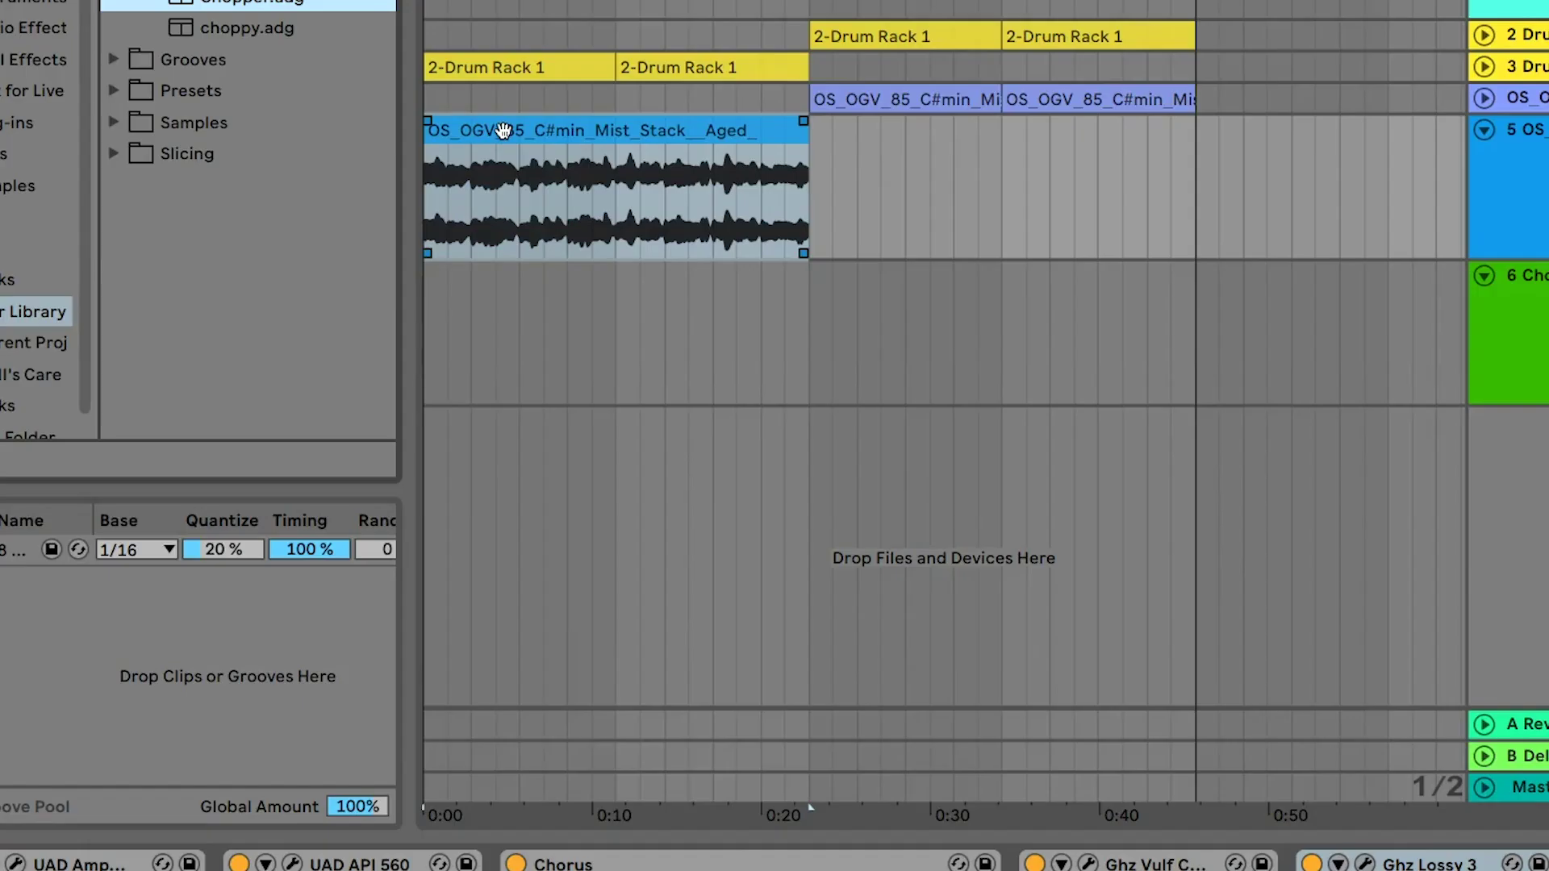
right_click(571, 273)
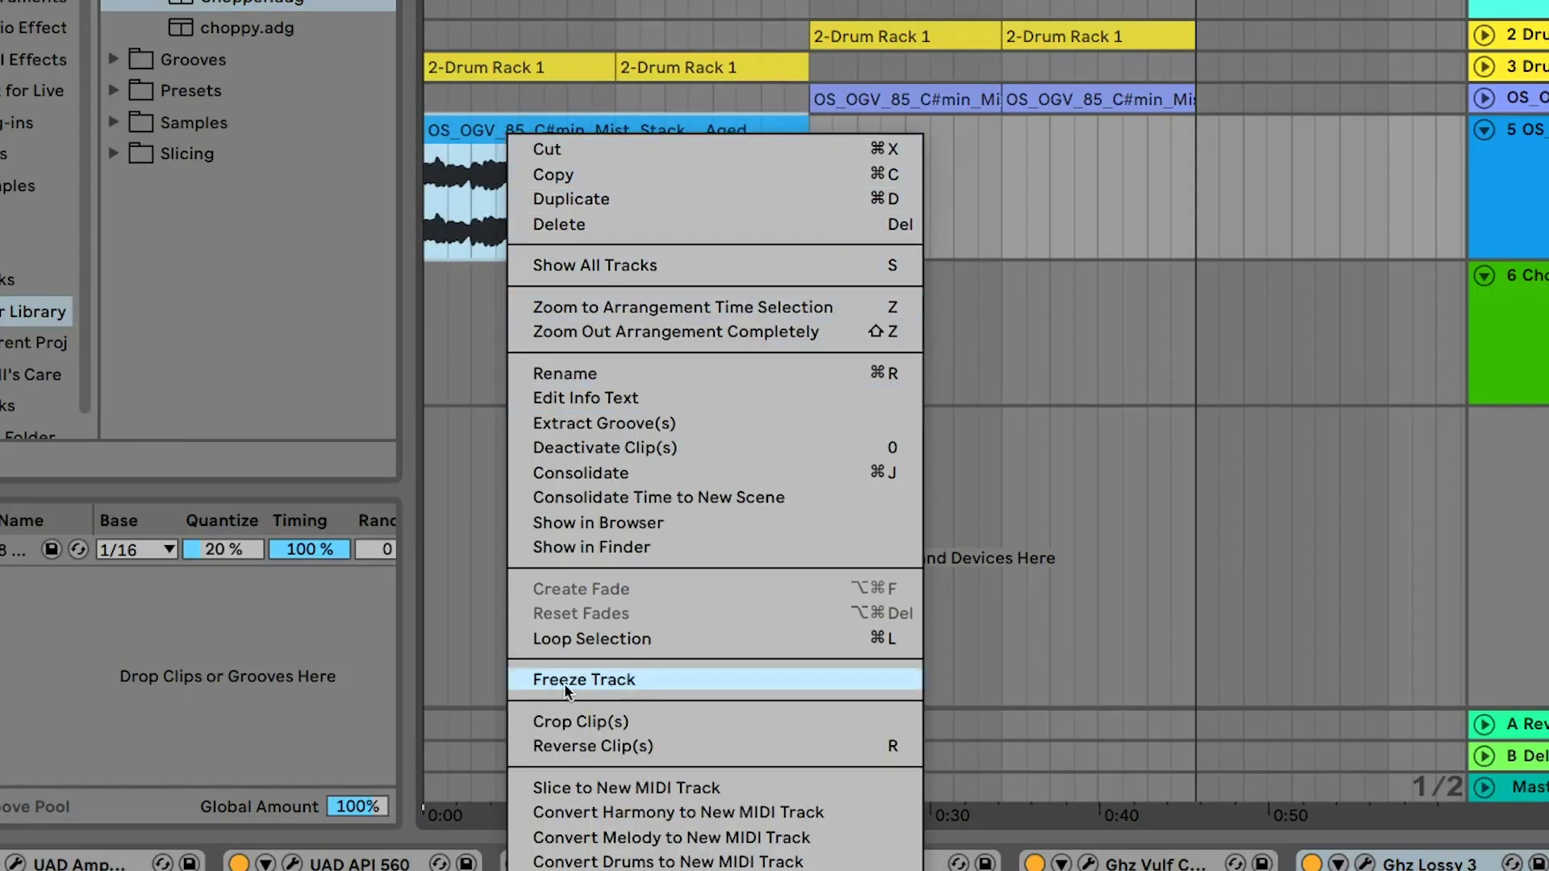
left_click(565, 788)
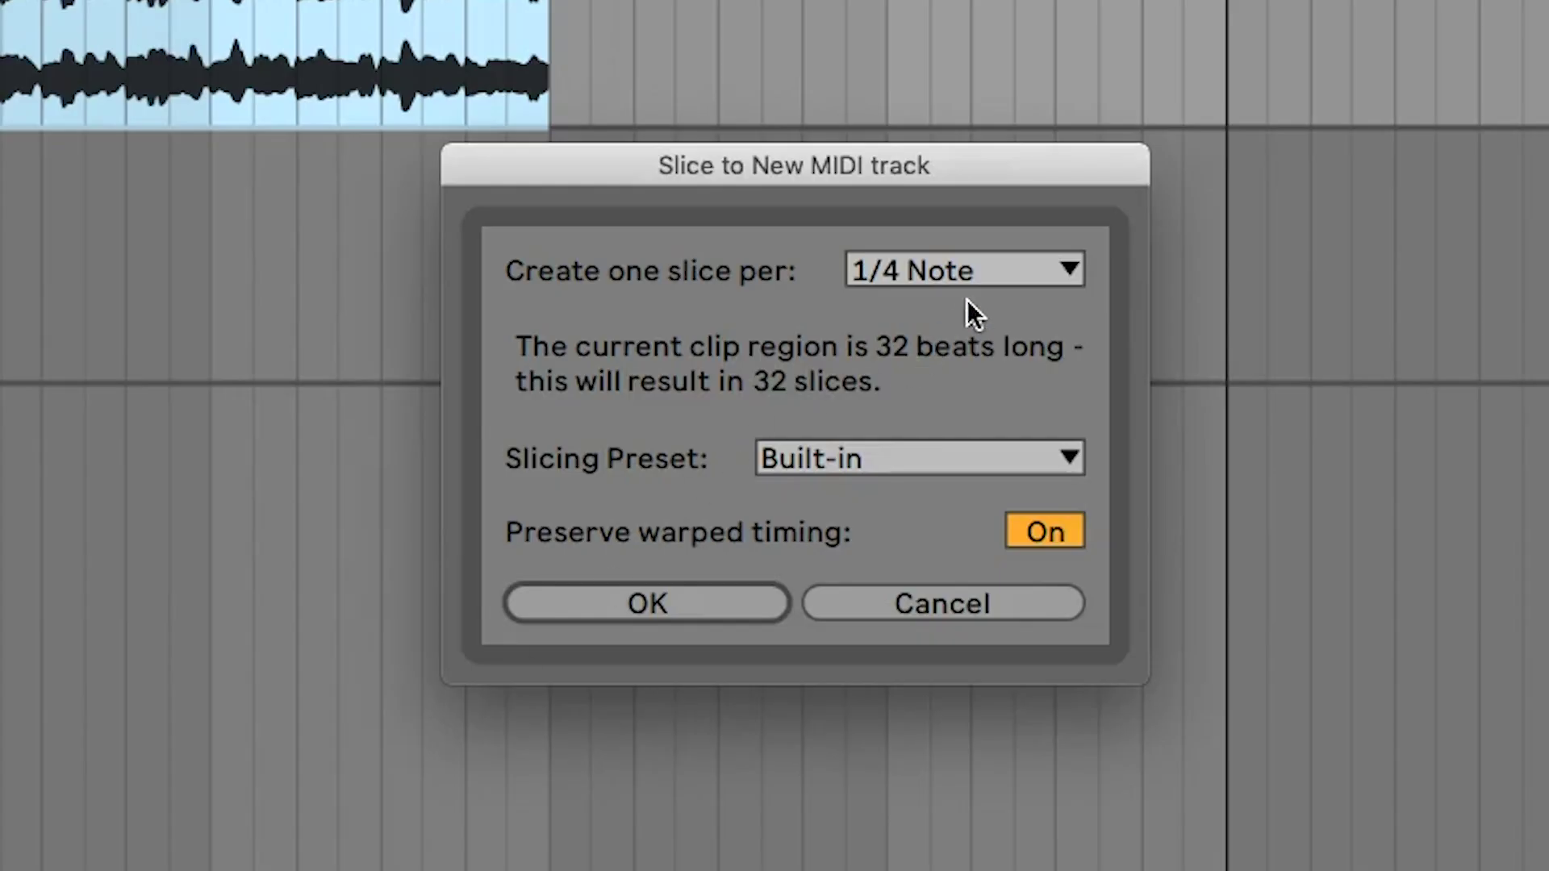
left_click(986, 278)
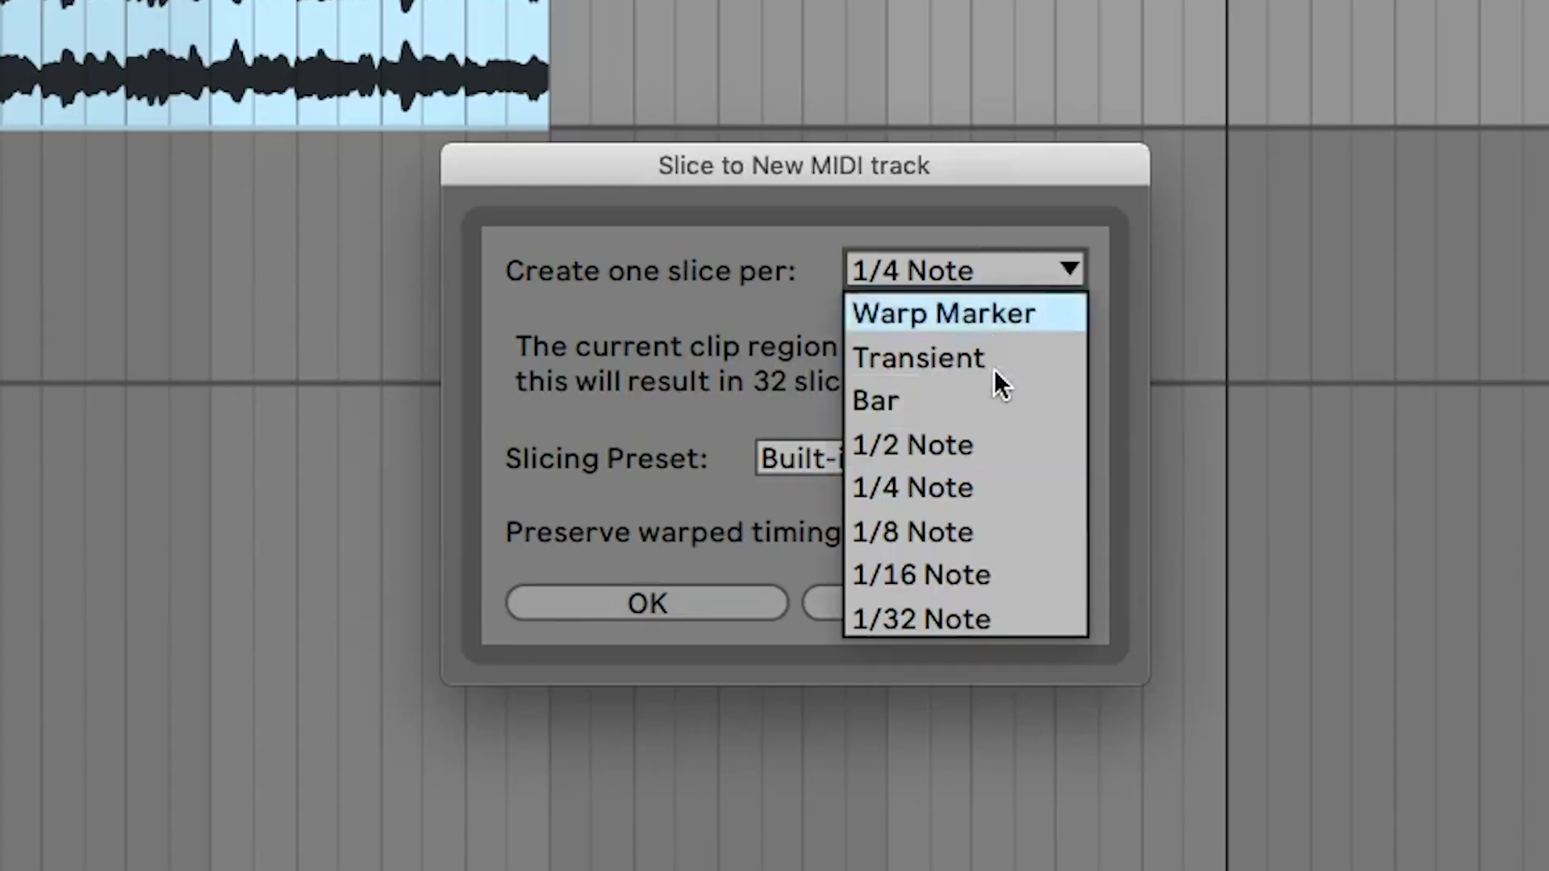
left_click(965, 484)
left_click(955, 464)
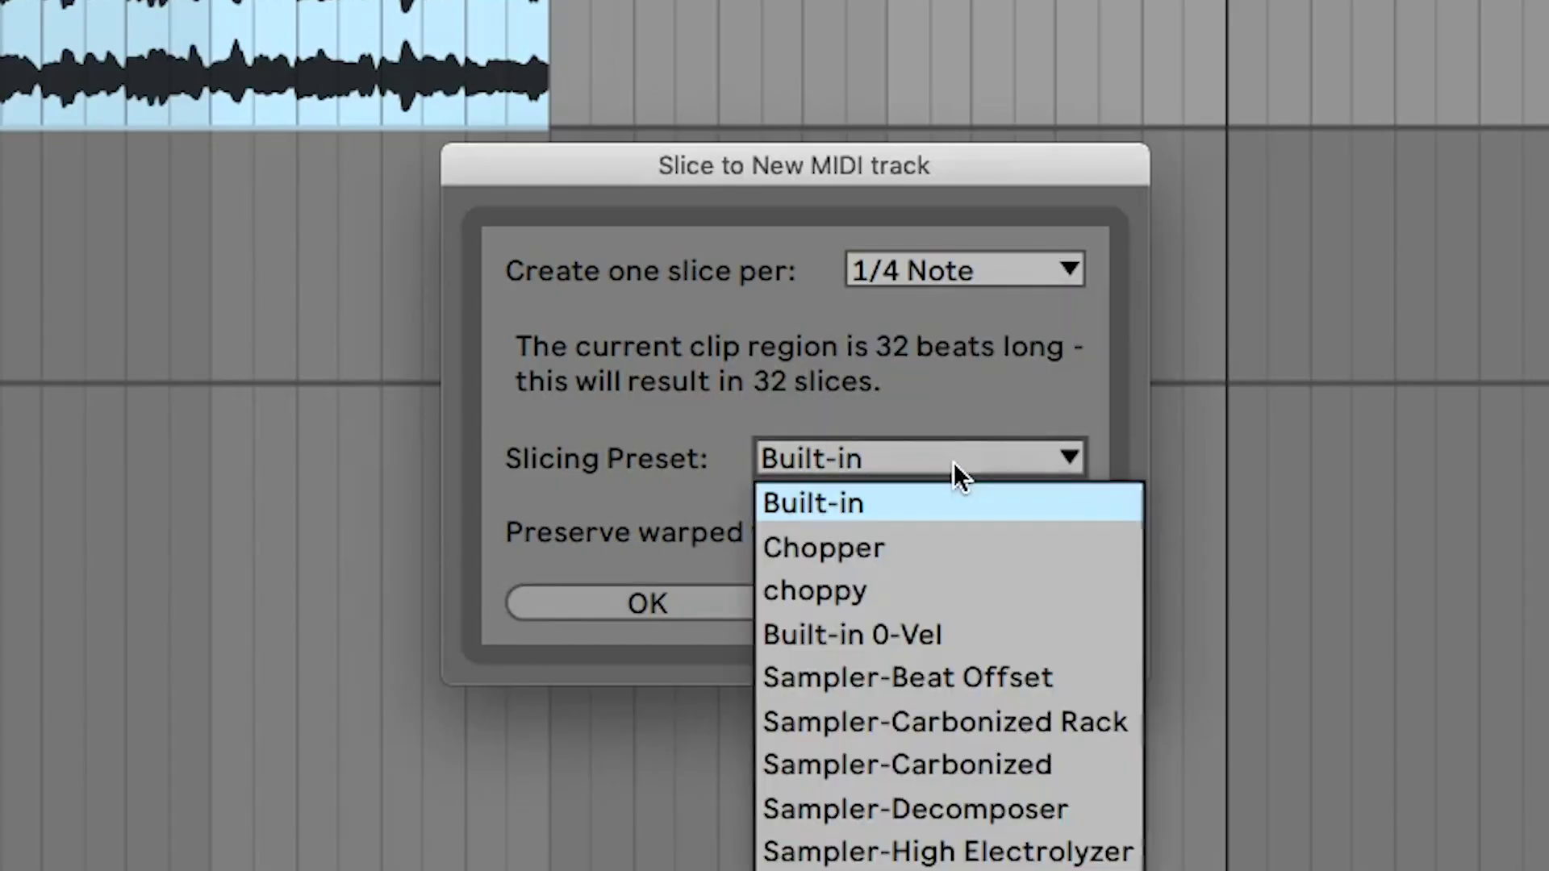
left_click(941, 548)
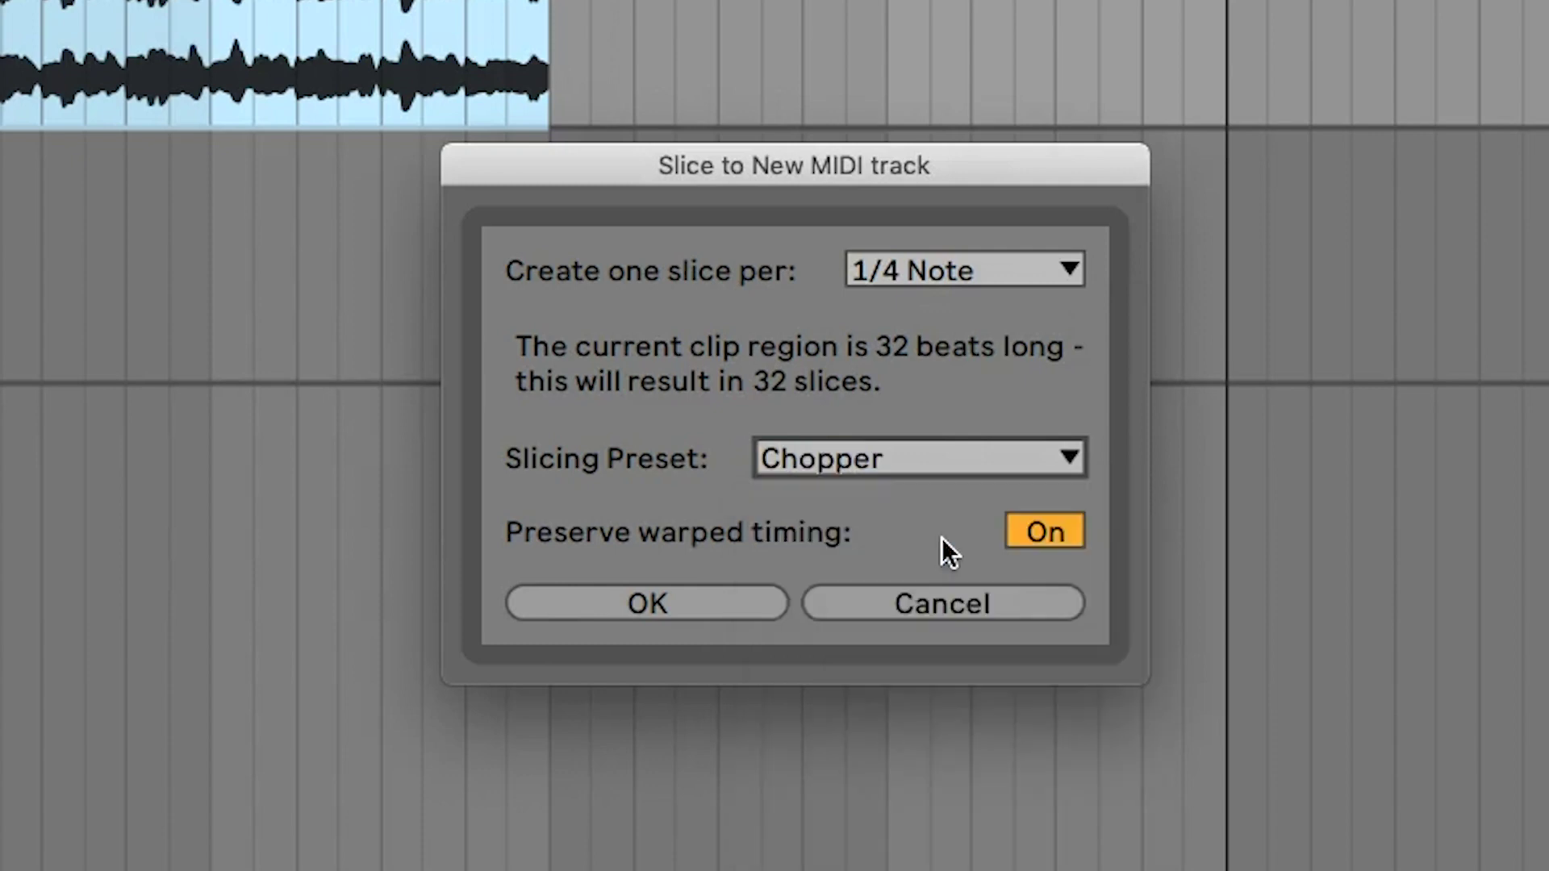
left_click(693, 608)
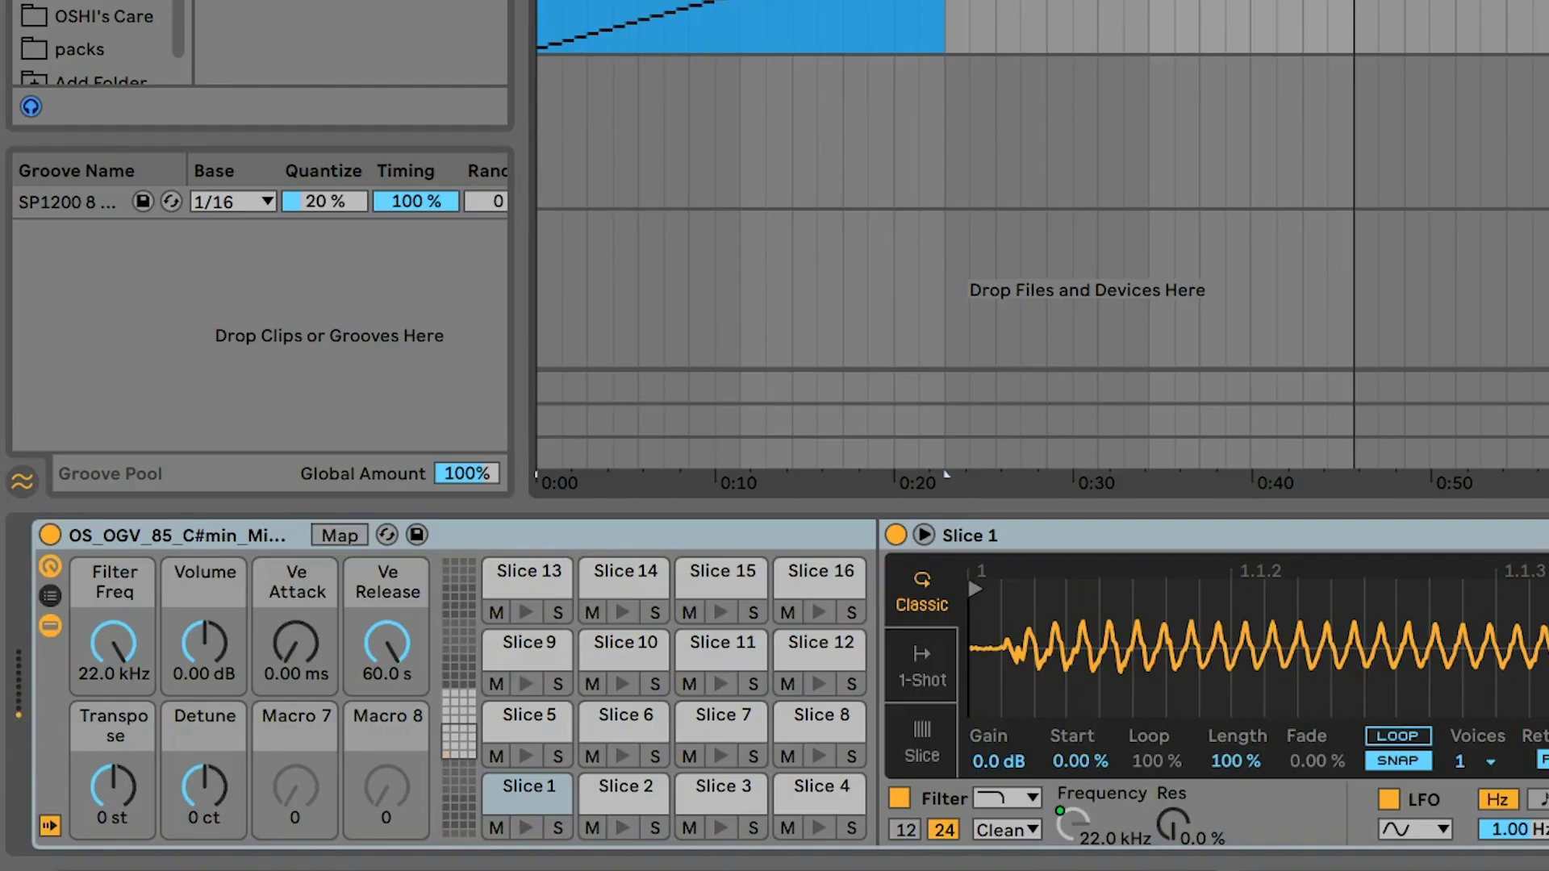
- Preview the Slice 5 and Slice 8 pads in the new Drum Rack
left_click(530, 715)
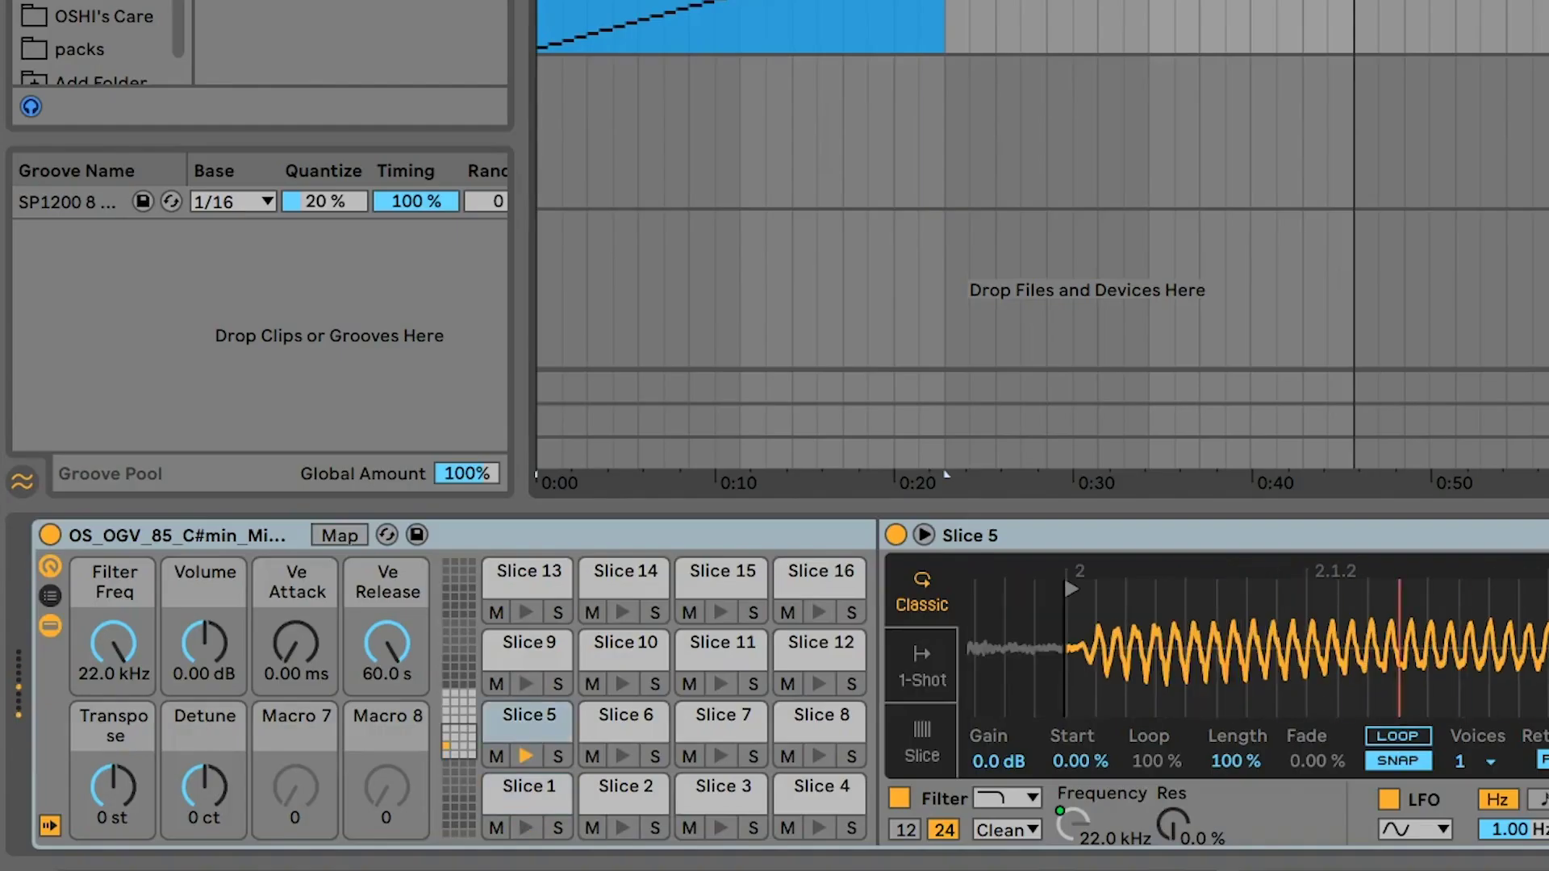
left_click(821, 715)
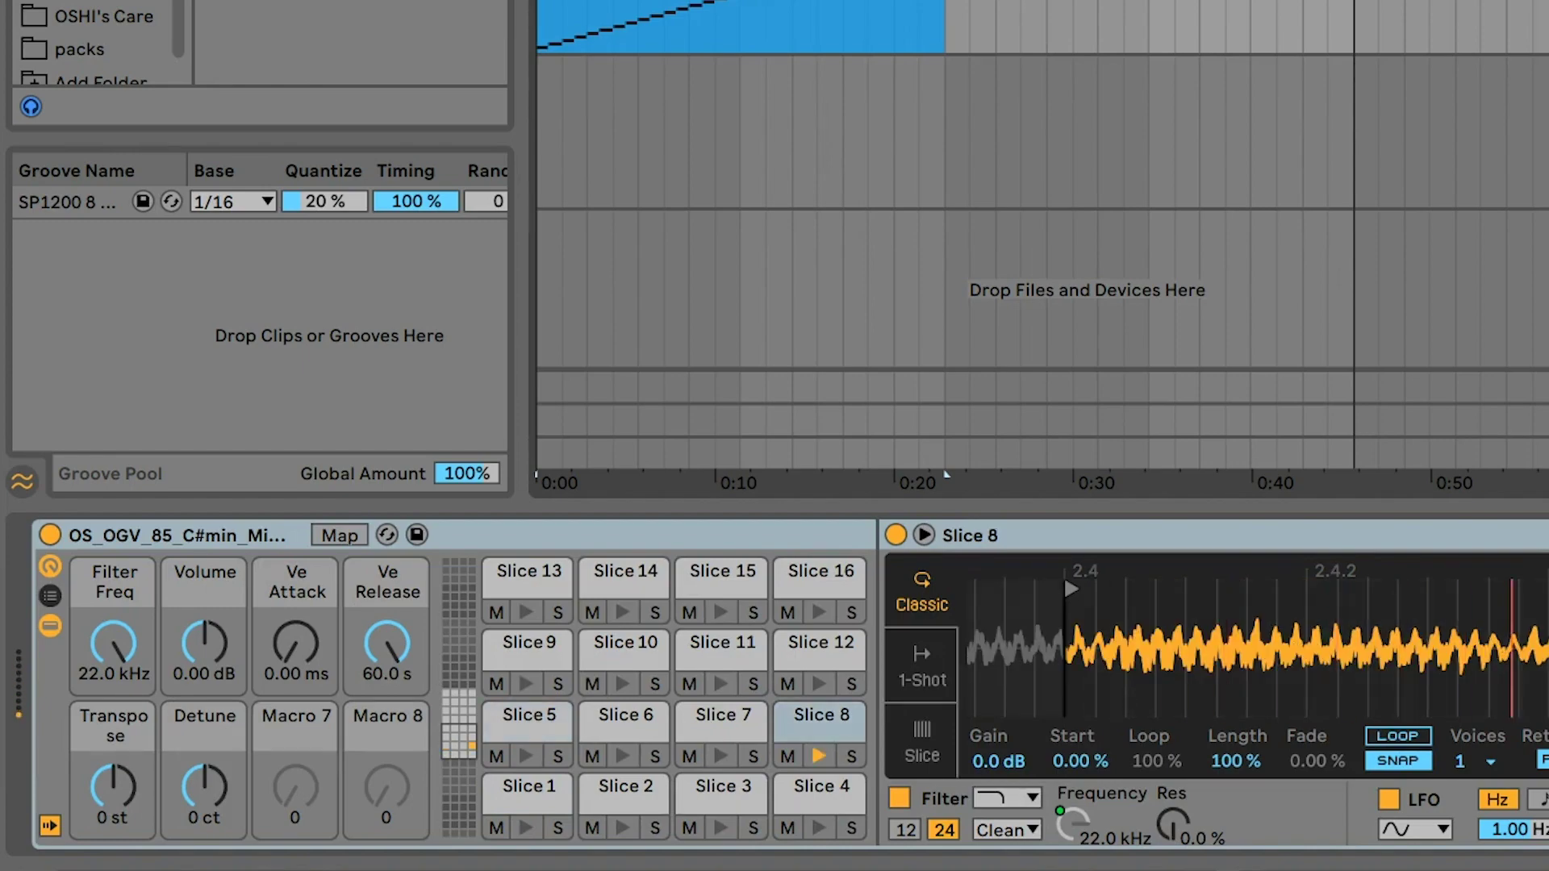